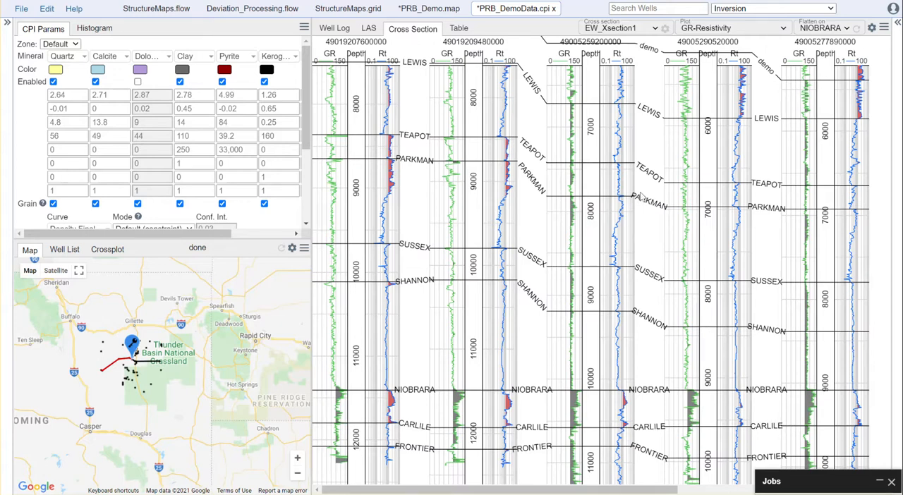
- Save the PRB_DemoData.cpi file with the well cross section displayed
drag(615, 156, 616, 185)
mouse_move(531, 492)
mouse_down()
mouse_move(733, 491)
mouse_move(529, 491)
mouse_up()
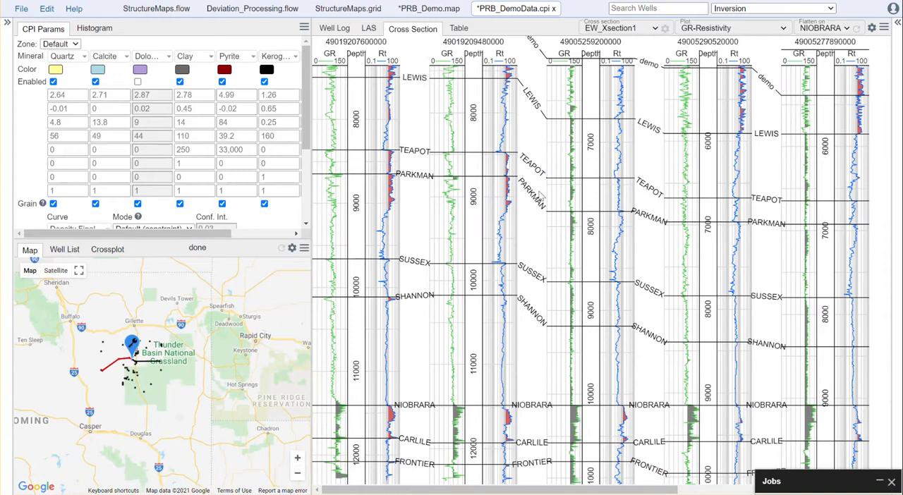
key(ctrl+s)
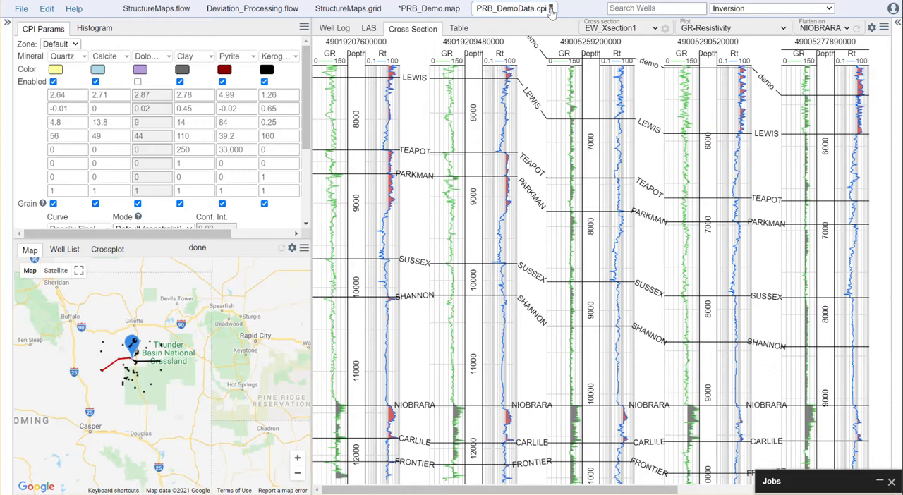
- Show the PointsInput settings of StructureMaps.flow and expand the file browser
click(161, 10)
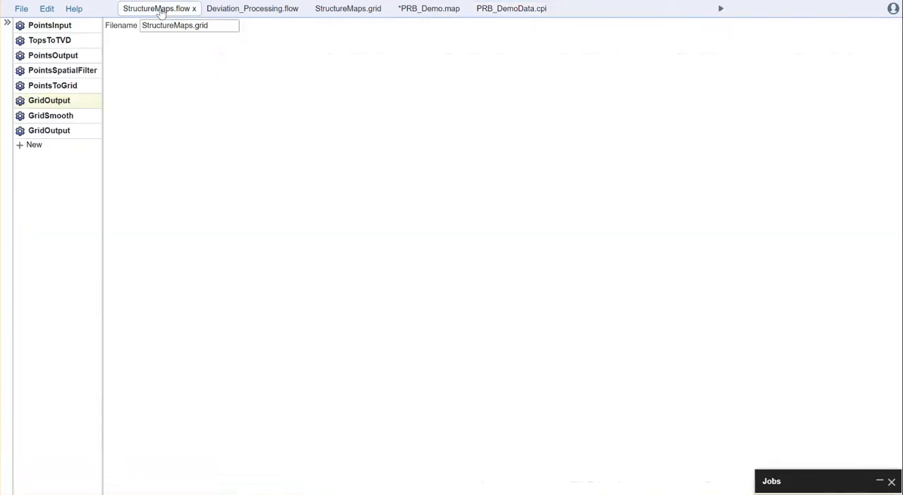
click(52, 25)
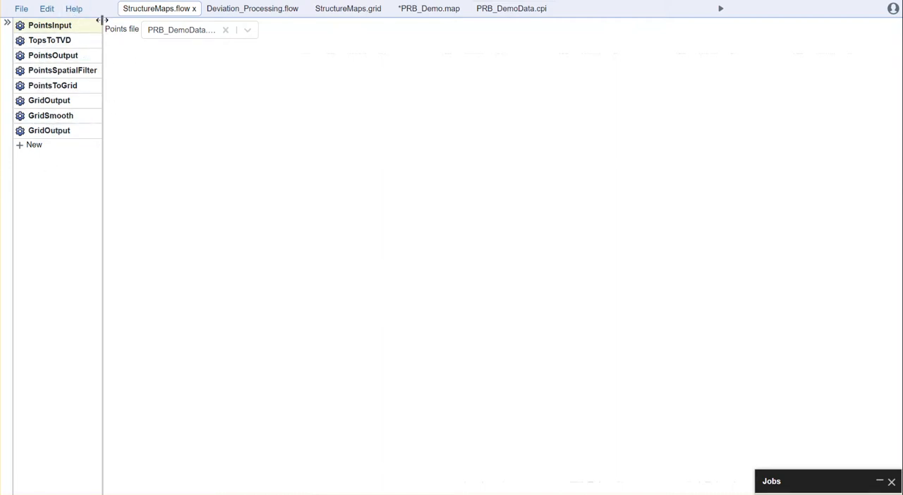
click(7, 25)
click(20, 59)
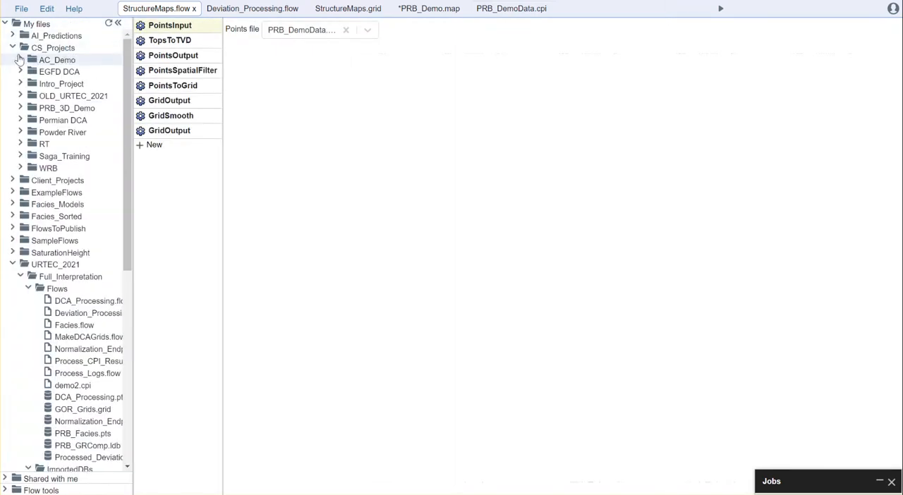
scroll(67, 150, down, 3)
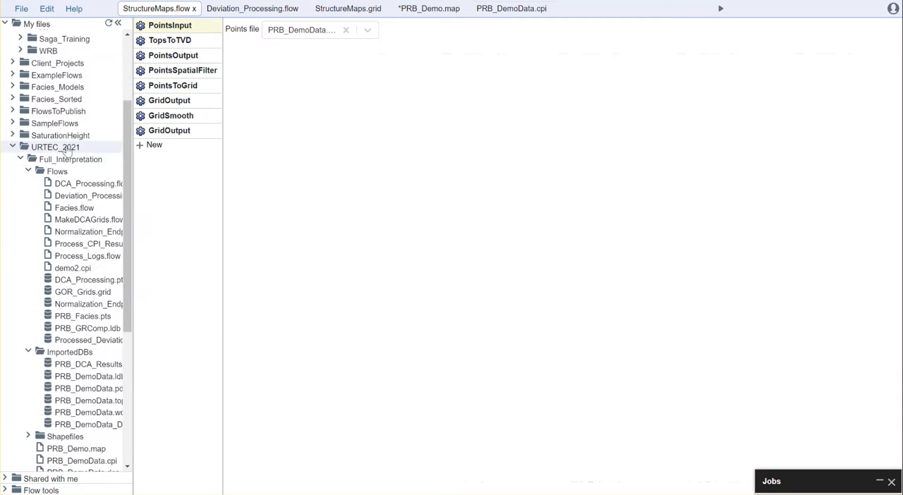
right_click(60, 148)
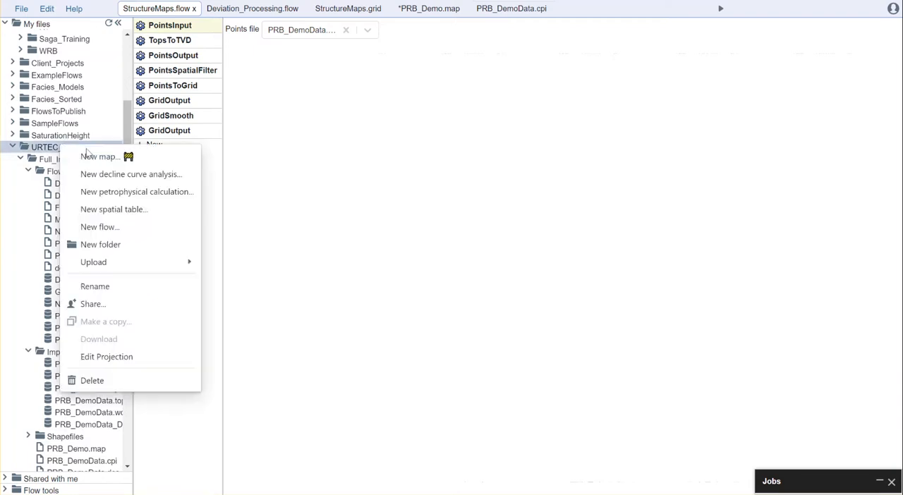
click(130, 229)
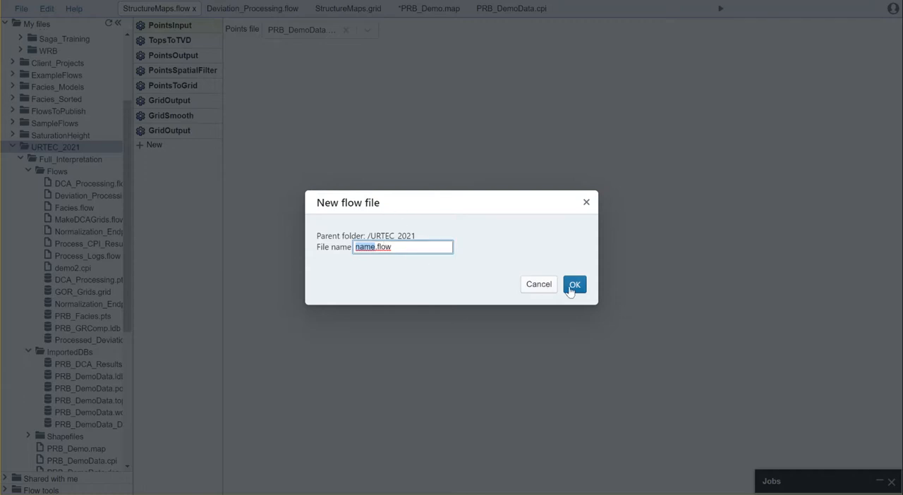
click(586, 204)
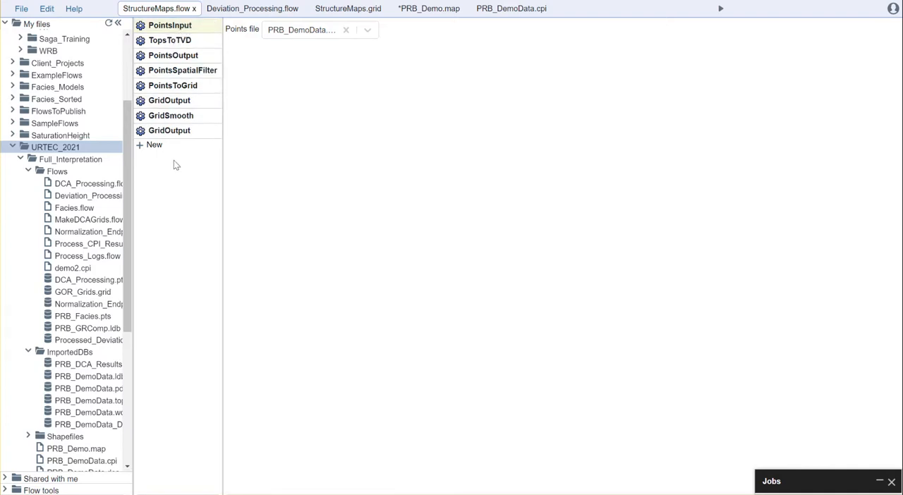
- Browse the tools that can be added to the flow and search them for "point"
click(153, 149)
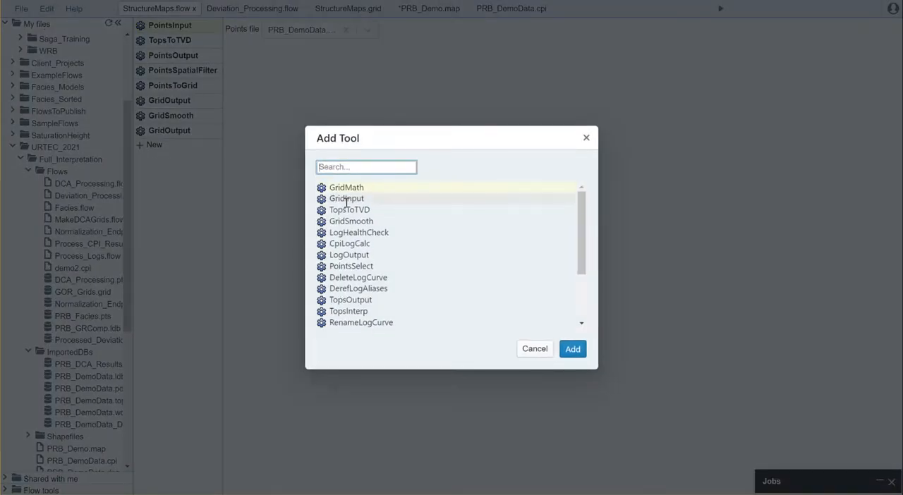
scroll(345, 203, down, 2)
scroll(343, 220, up, 2)
text(point)
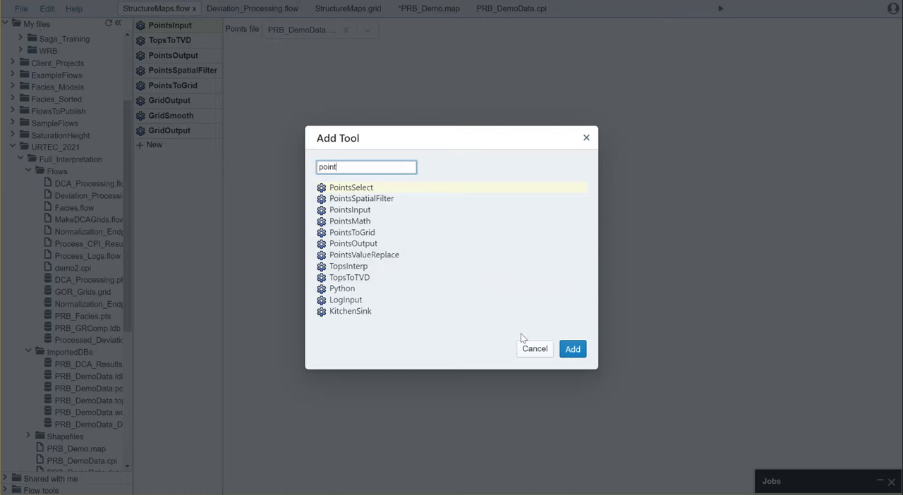
click(535, 349)
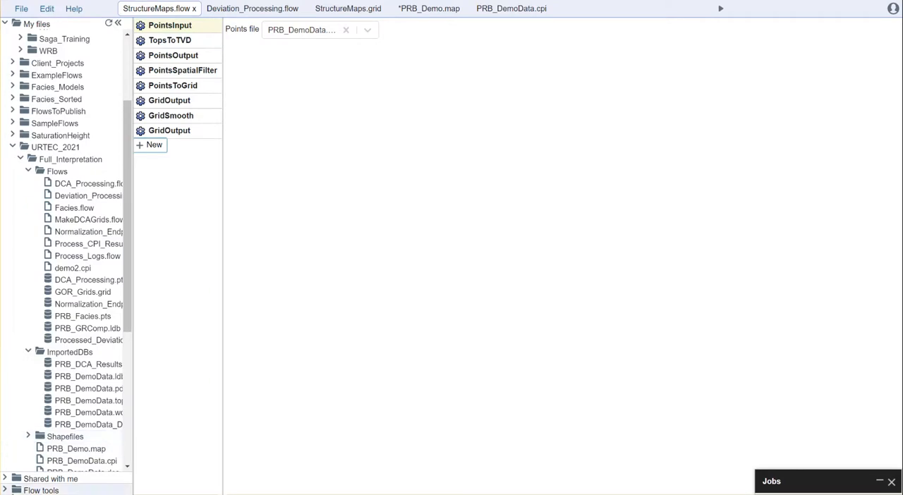
- Look through the Flow tools categories, checking the contents of Log Processing and Points
click(23, 490)
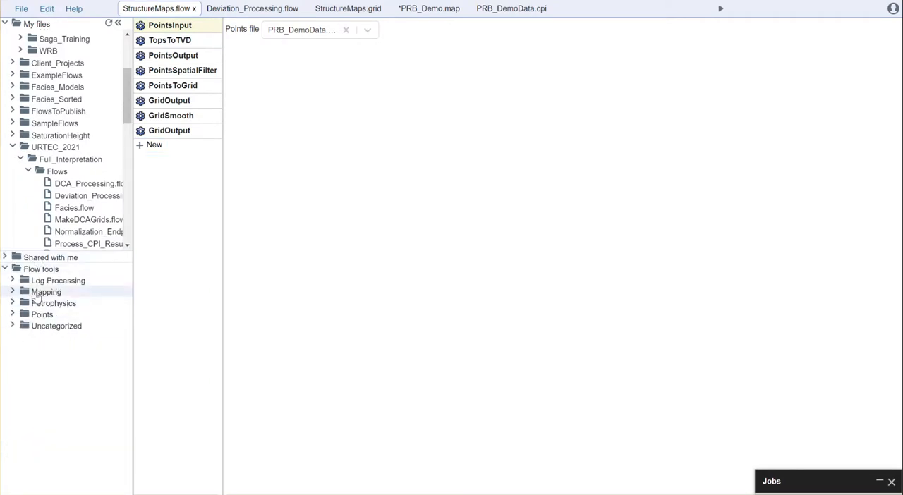
click(12, 280)
click(12, 280)
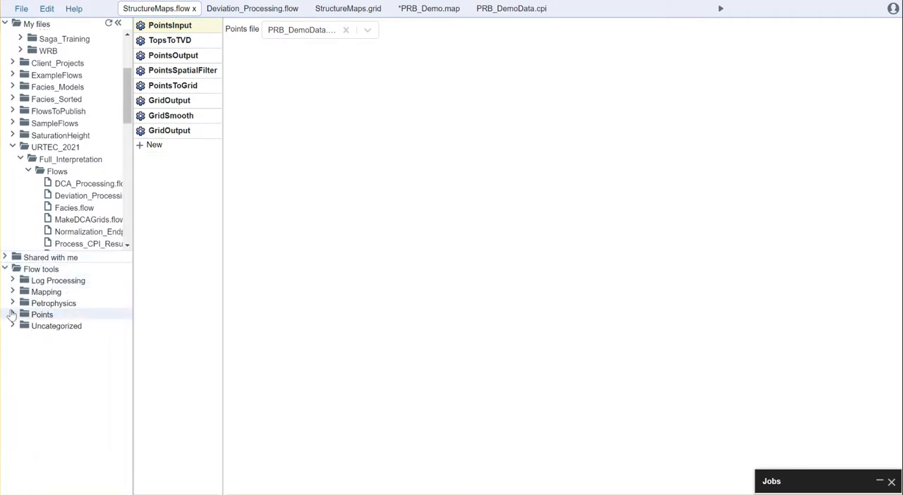
click(12, 315)
click(12, 315)
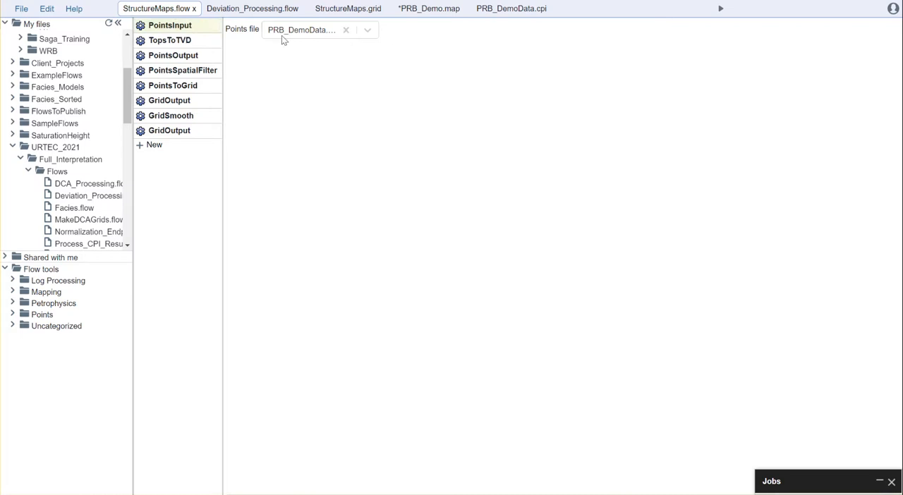
- Review the available points files and the settings of every tool in StructureMaps.flow, from PointsInput through the final GridOutput
click(368, 31)
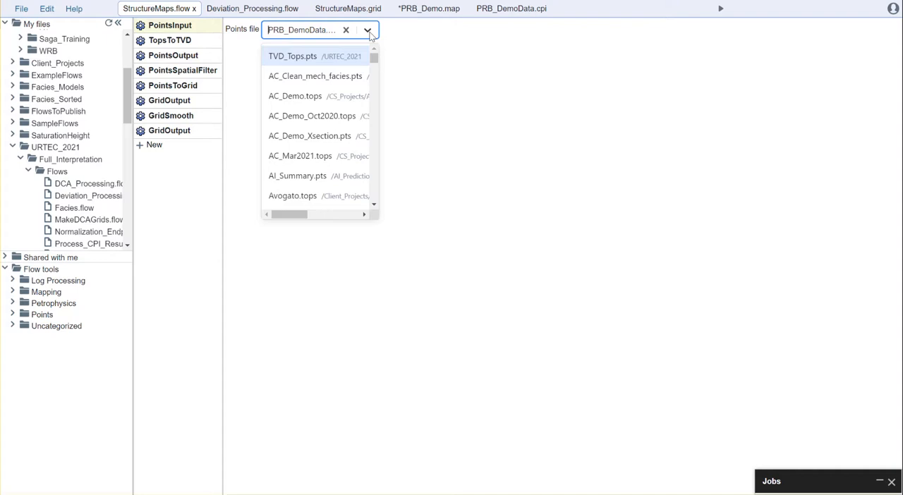
click(458, 60)
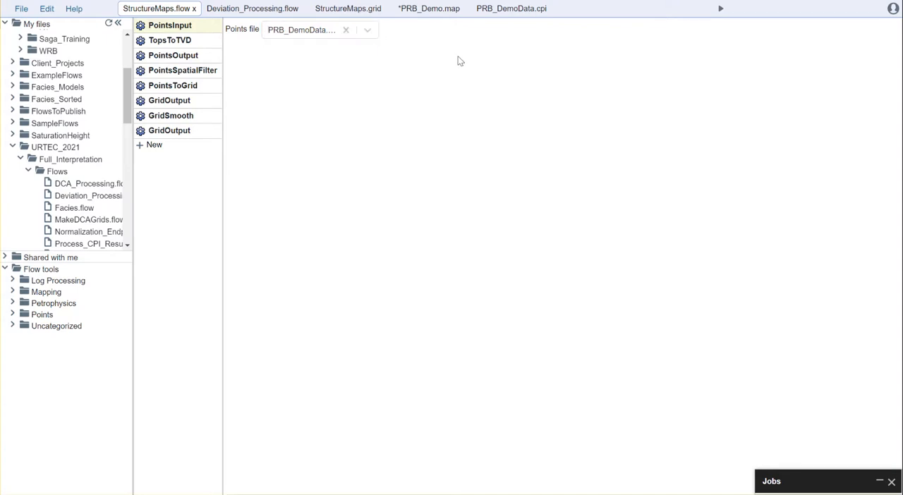
click(182, 40)
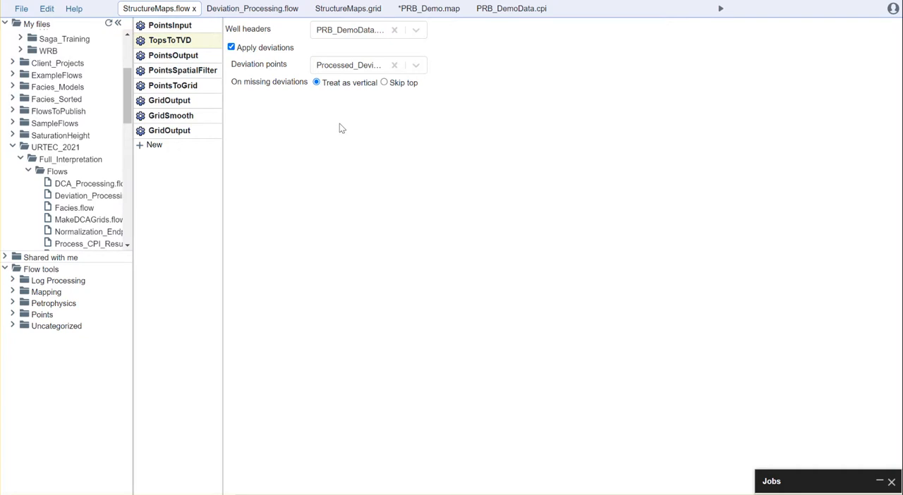
click(177, 57)
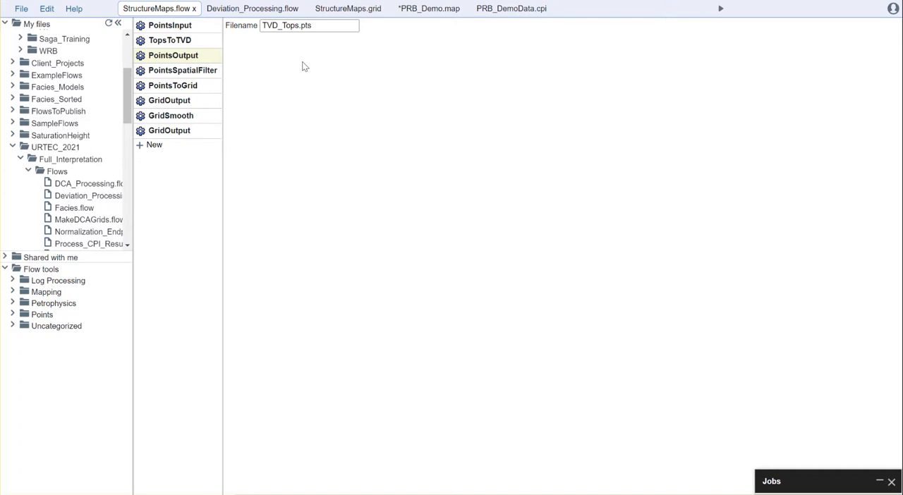
click(171, 72)
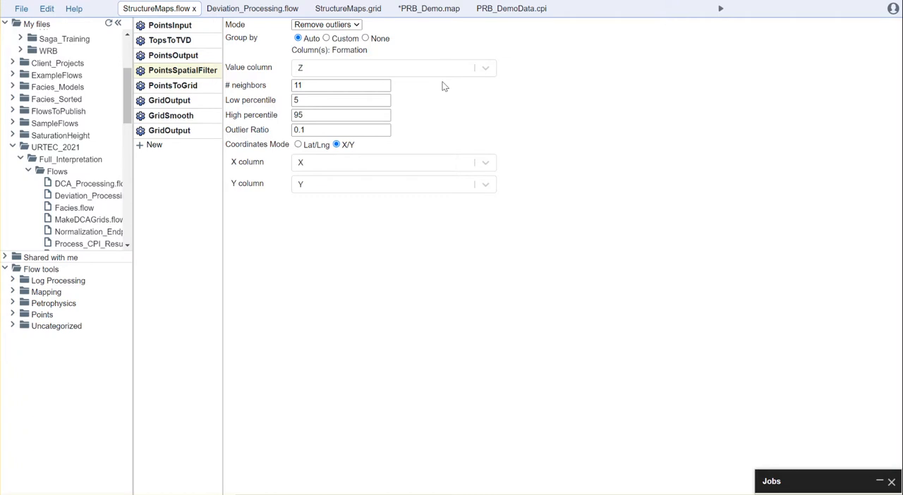
click(169, 86)
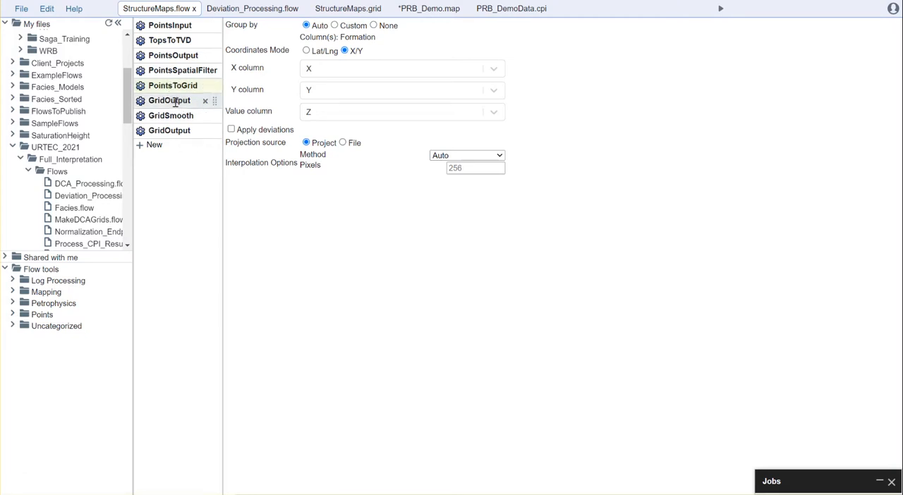
click(175, 102)
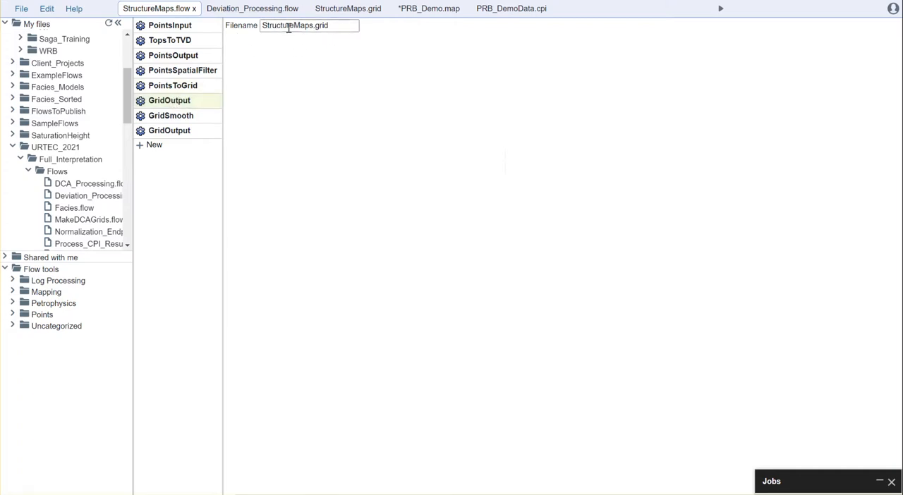
click(166, 116)
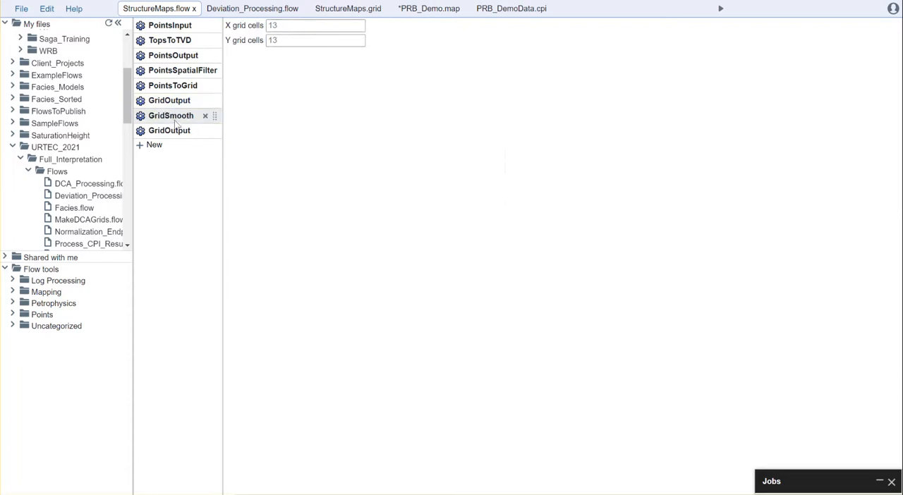
click(178, 131)
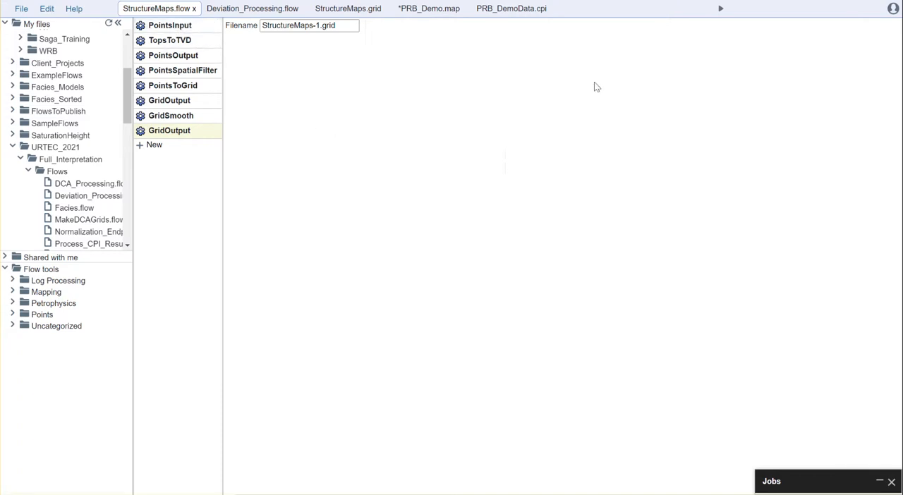
- Check the database files used by PRB_DemoData.cpi and set the flow's PointsInput file to PRB_DemoData.tops
click(519, 10)
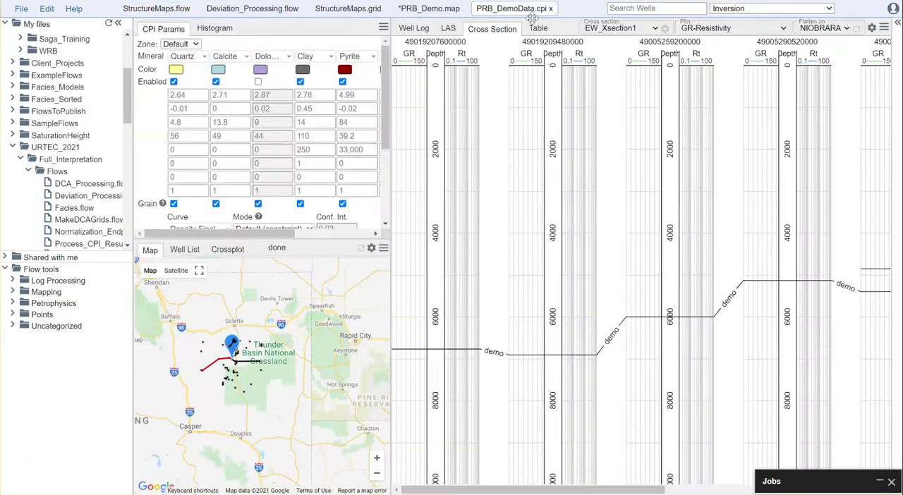
click(898, 24)
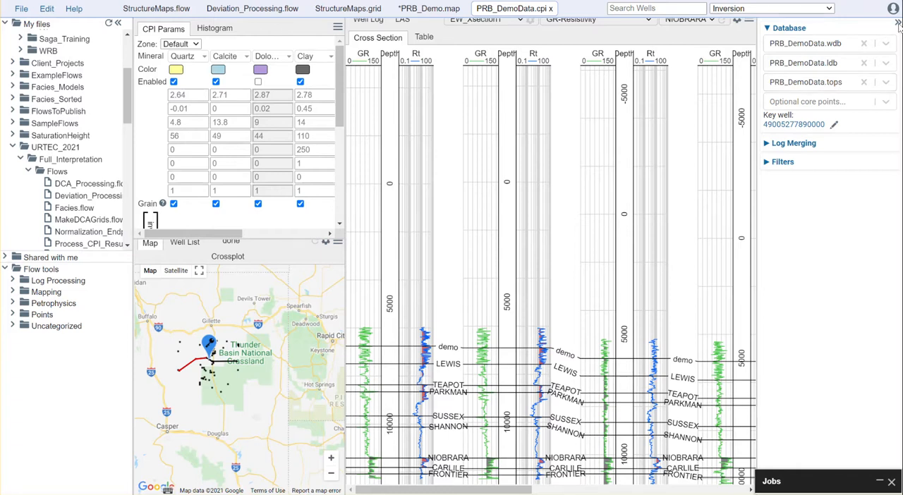
click(156, 10)
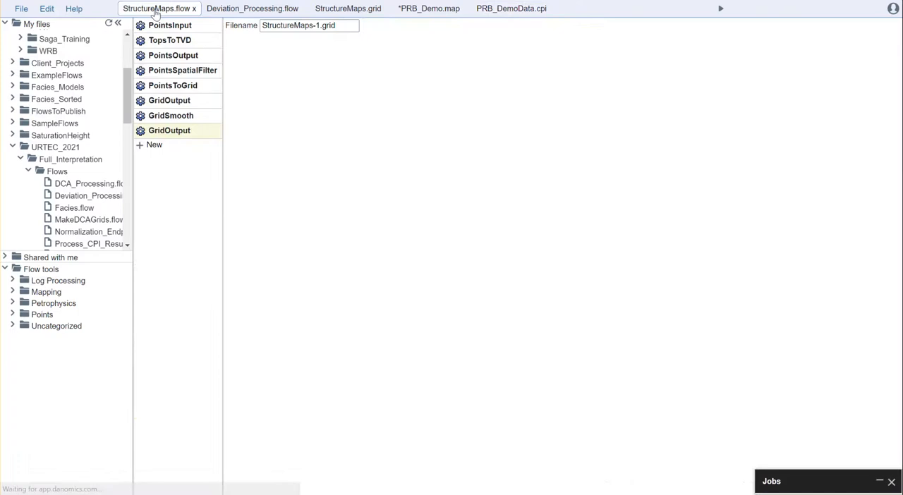
click(165, 26)
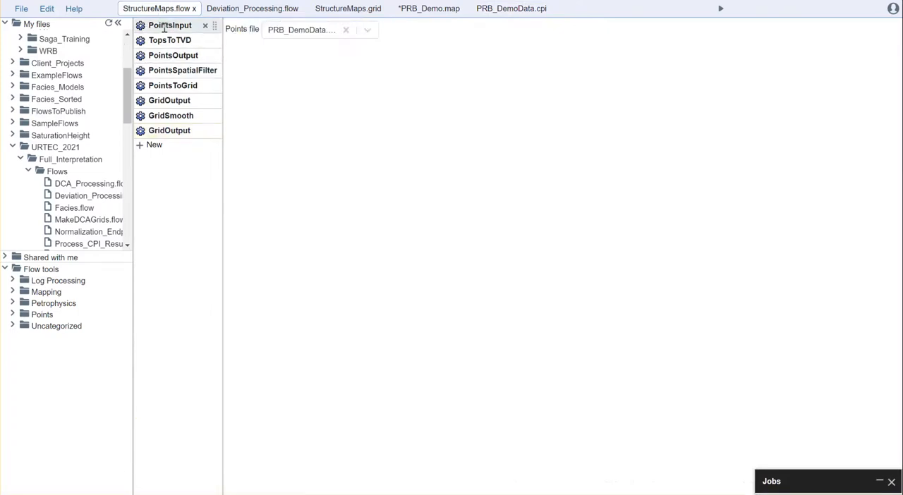
click(368, 31)
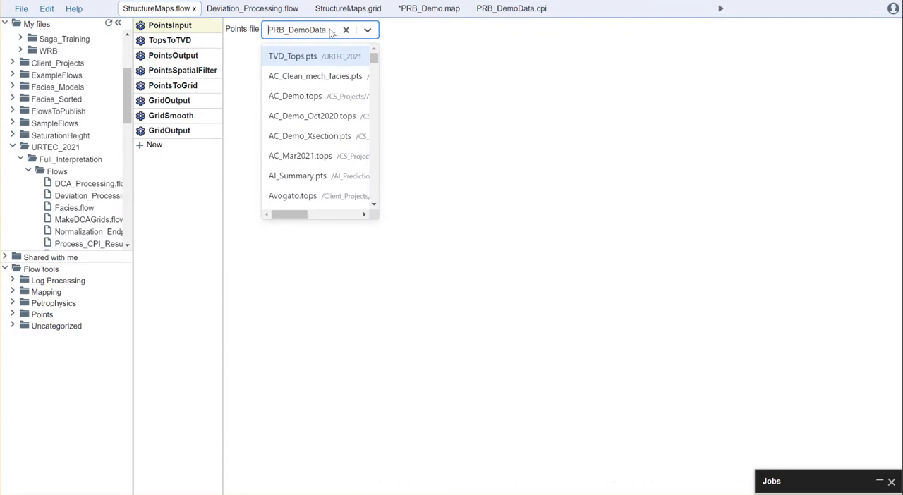
text(prb)
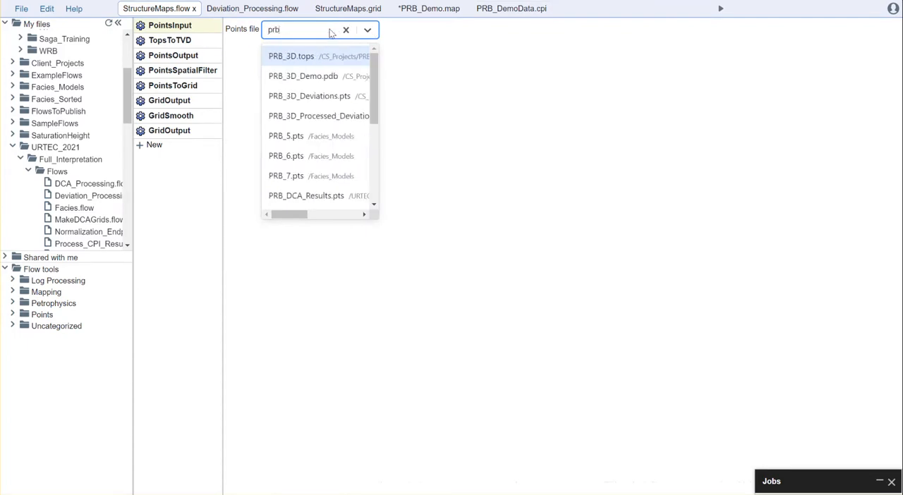
text(_demo)
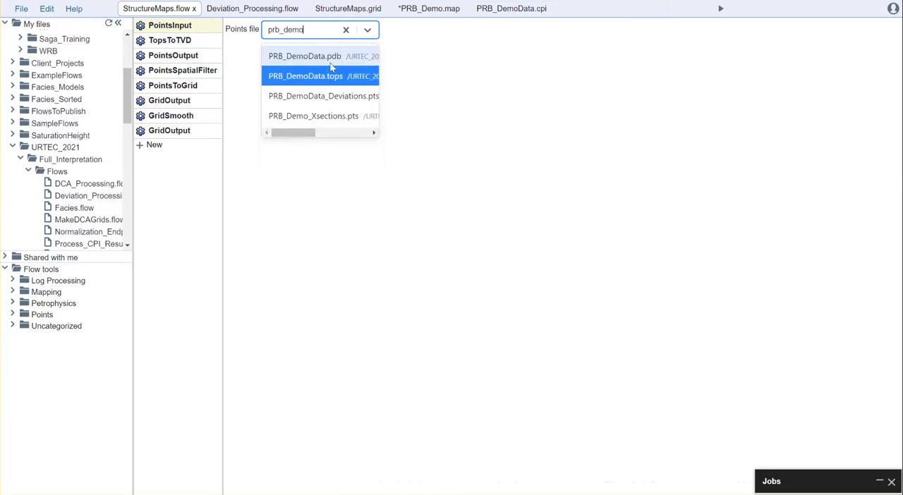
click(298, 80)
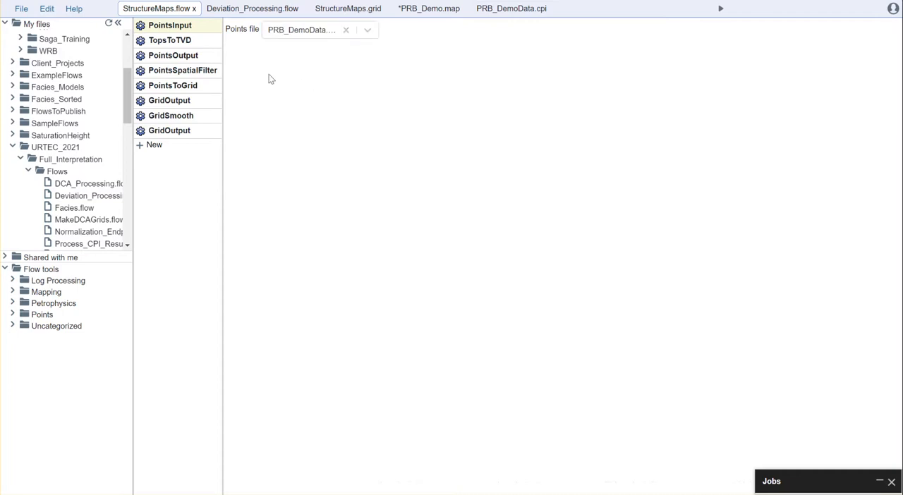
- Compare the well headers and deviation settings of TopsToTVD with the database files of PRB_DemoData.cpi
click(172, 40)
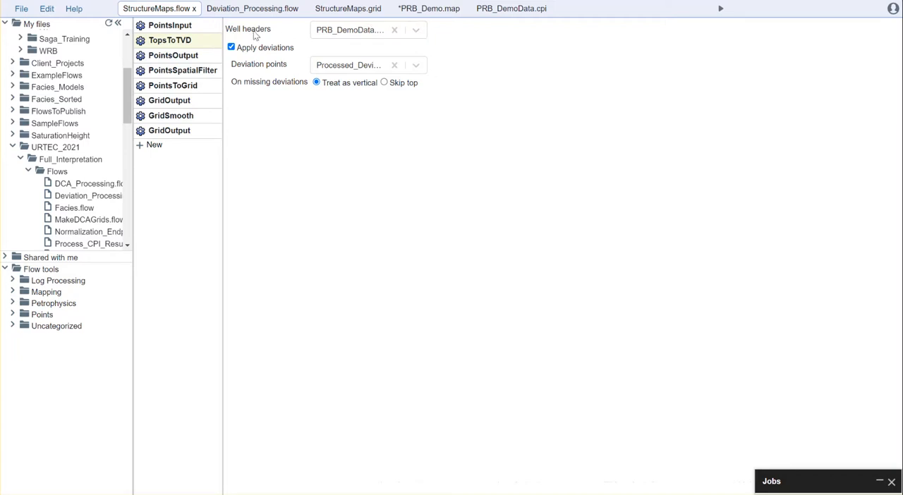
click(515, 9)
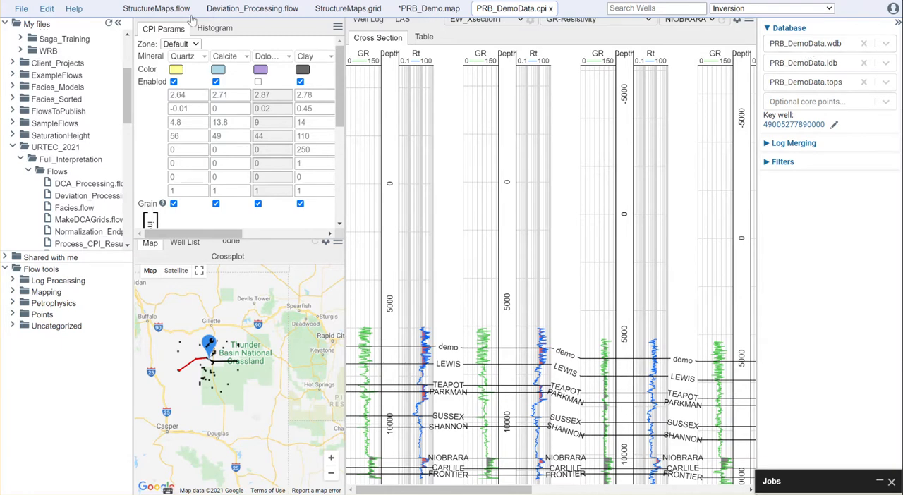
click(164, 10)
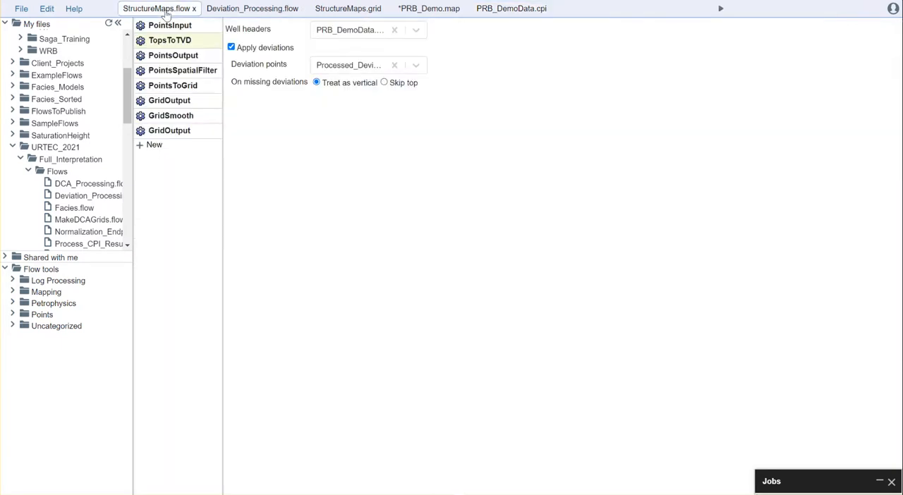
- Set the well headers of TopsToTVD to PRB_DemoData.wdb
click(416, 31)
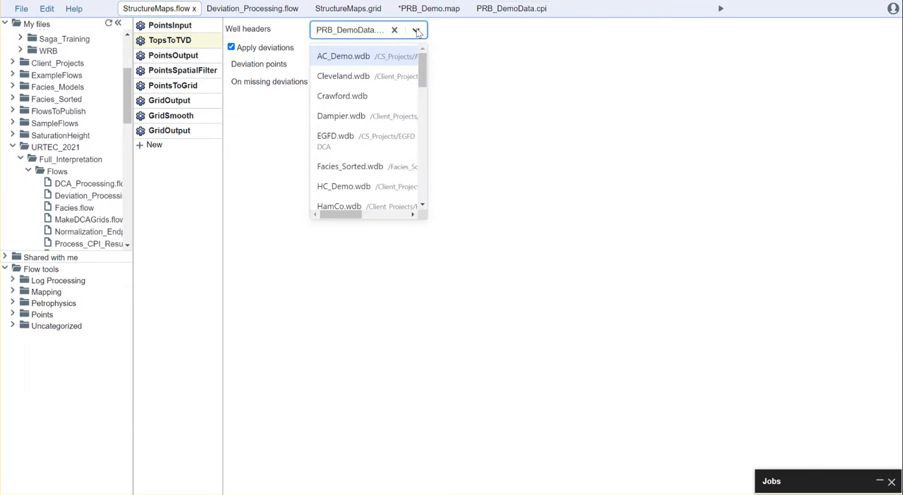
text(prb)
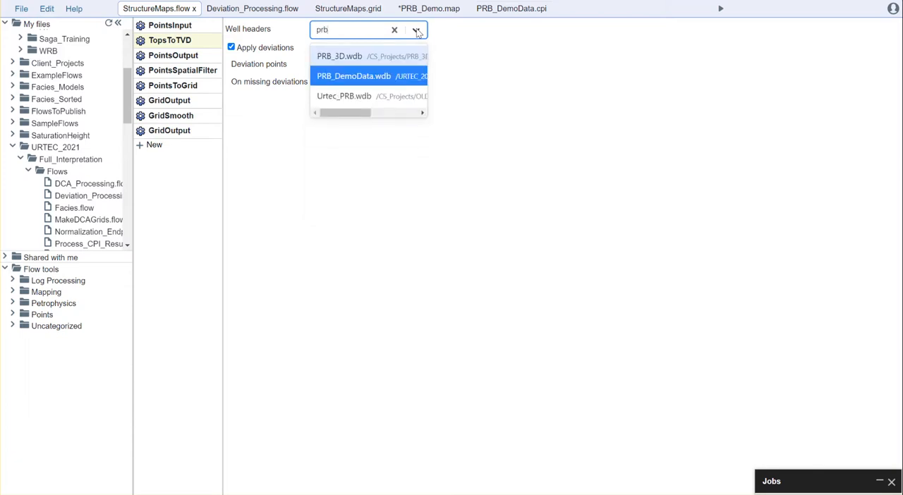
click(371, 83)
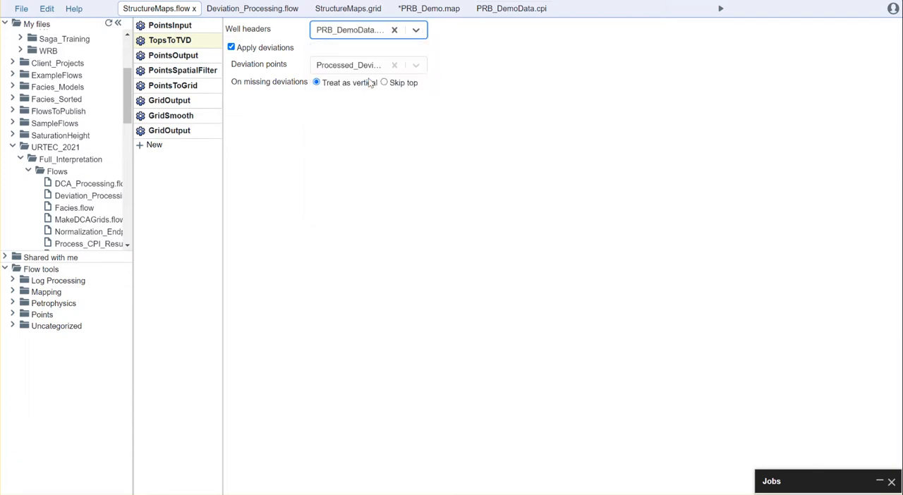
- Check what the Apply deviations option of TopsToTVD controls, keeping it enabled, and look through the available deviation points files
click(249, 48)
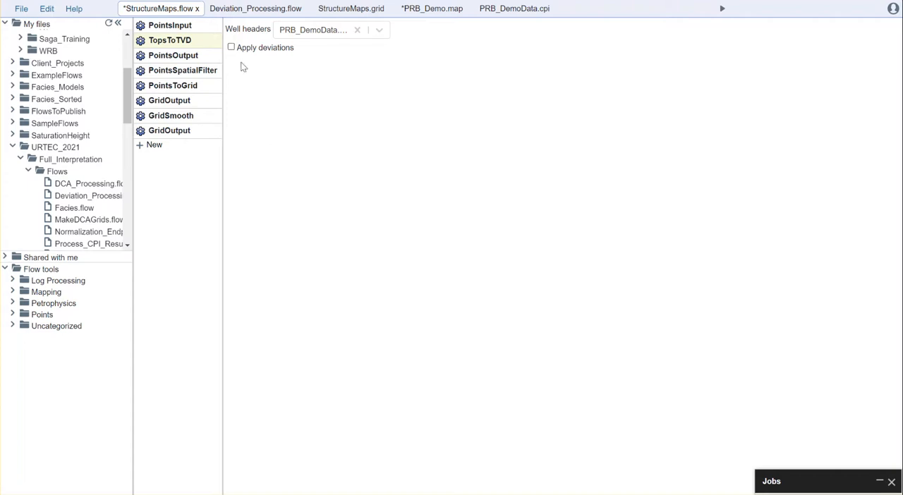
click(231, 47)
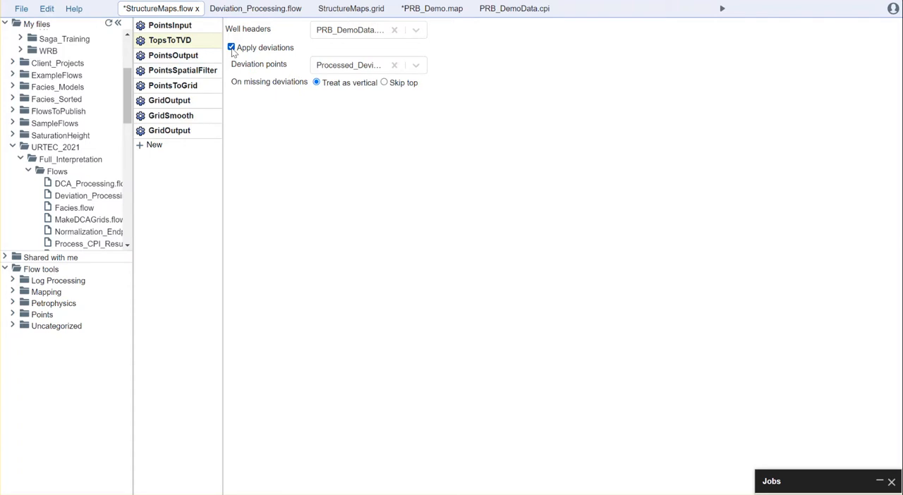
click(417, 66)
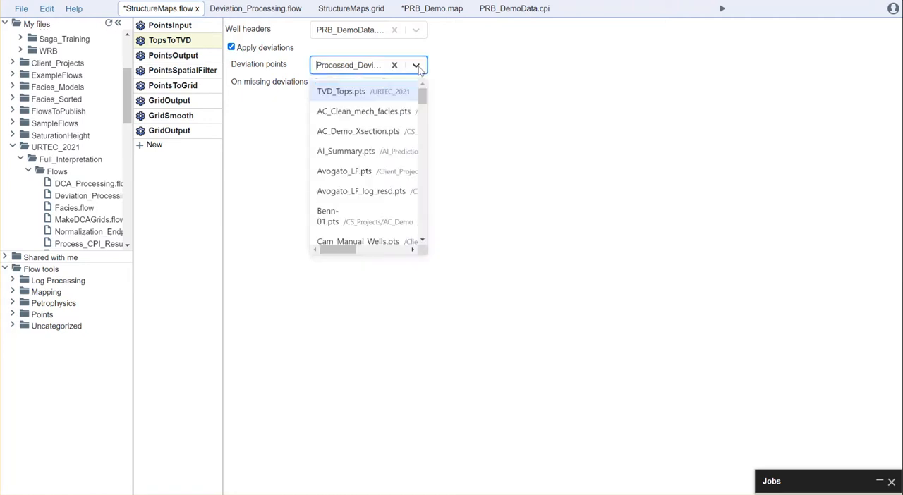
click(417, 65)
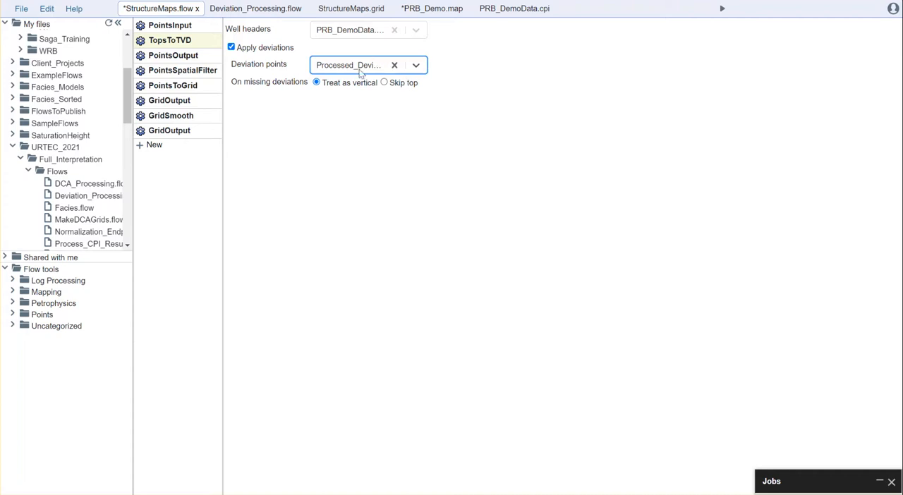
click(416, 66)
click(416, 66)
- Review Deviation_Processing.flow: the PointsInput file choices, the DeviationsToXYZ column settings and the PointsOutput file name
click(253, 9)
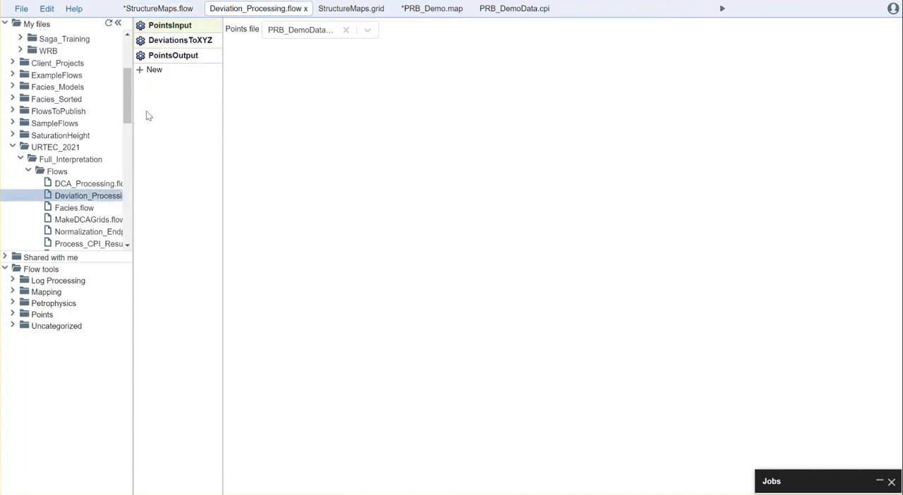
click(368, 31)
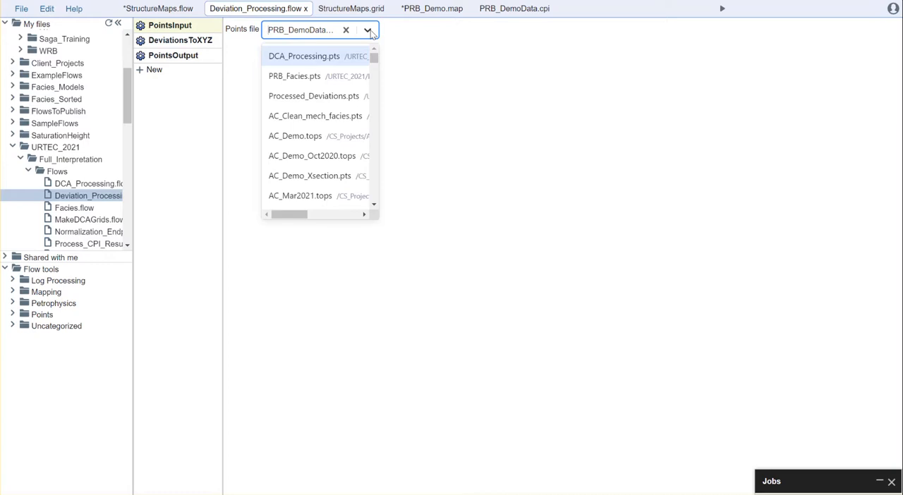
click(446, 56)
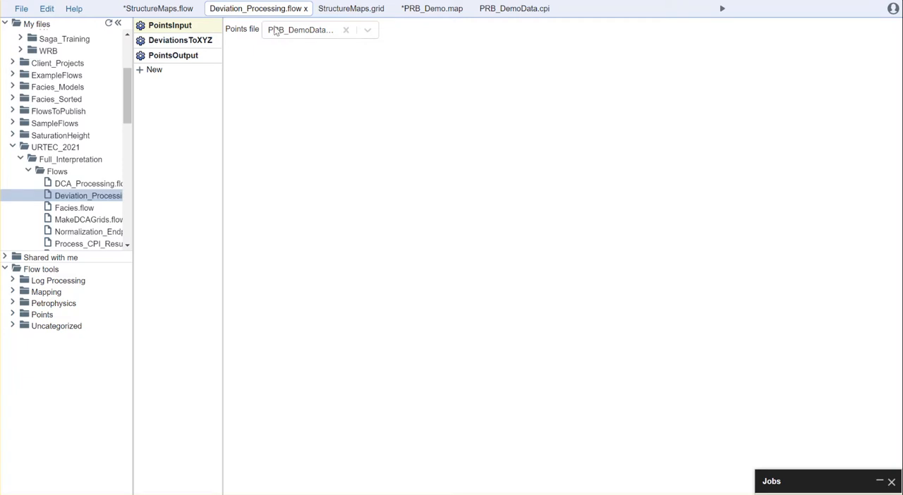
click(169, 39)
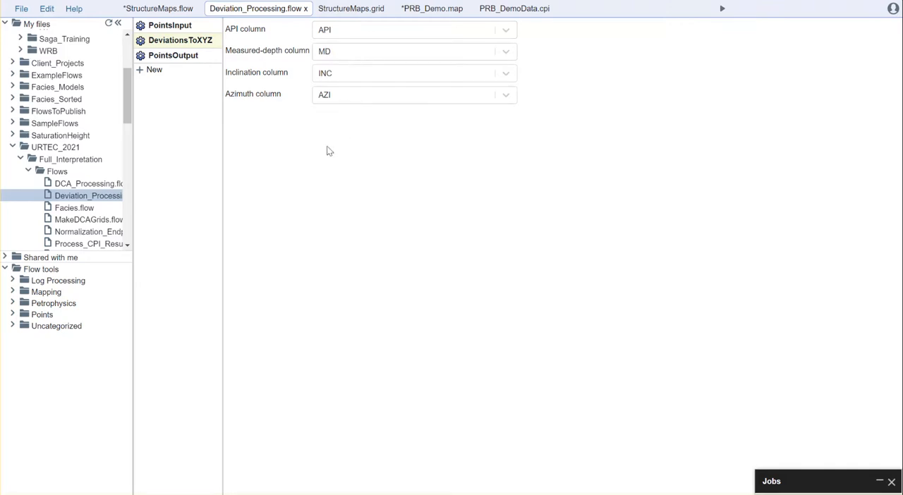
click(171, 55)
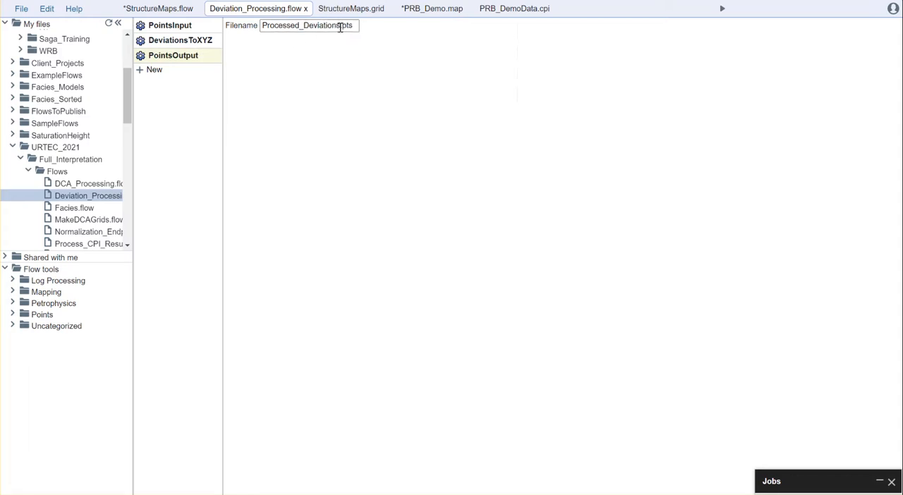
- Return to StructureMaps.flow and examine the PointsOutput file name and the PointsSpatialFilter settings, including the value column choices
click(158, 9)
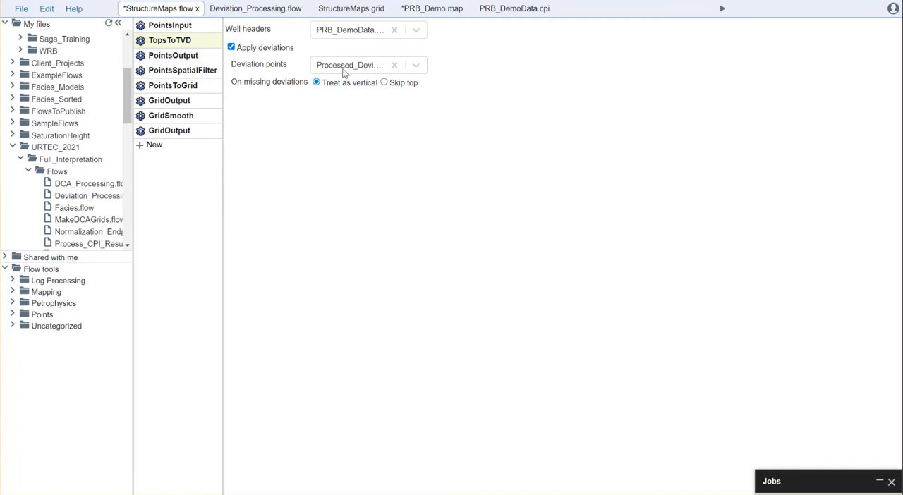
click(171, 55)
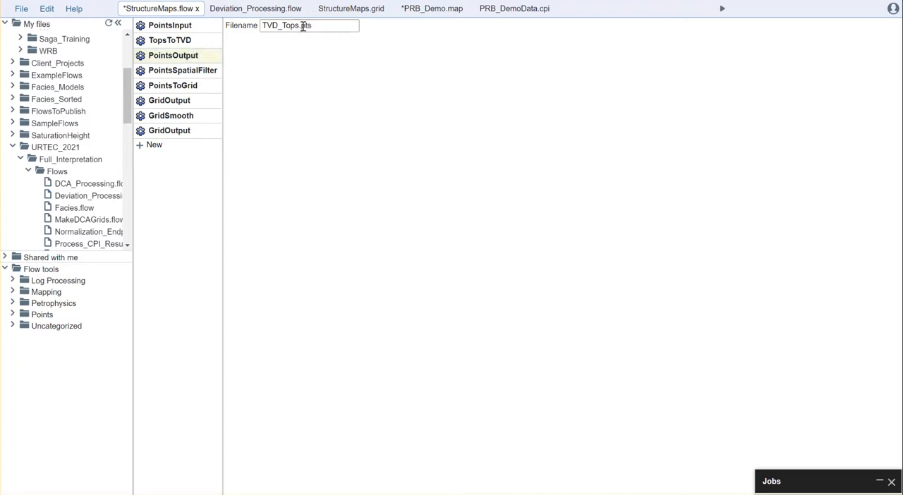
click(169, 72)
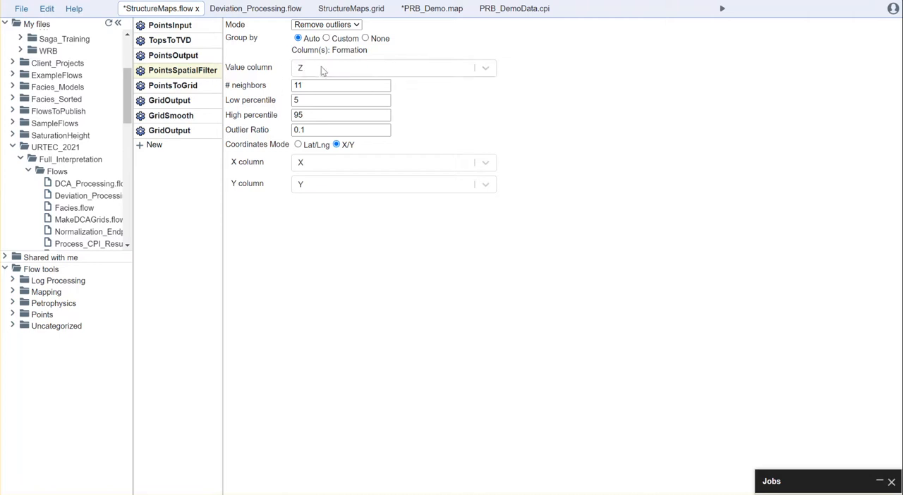
click(485, 68)
click(486, 68)
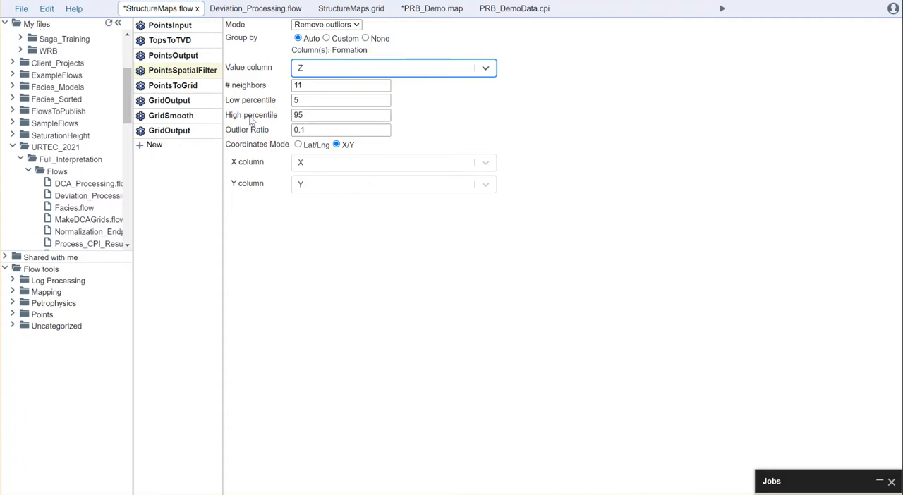
- Examine the PointsToGrid settings and interpolation methods, the GridSmooth cell settings and the file names of both GridOutput tools
click(180, 85)
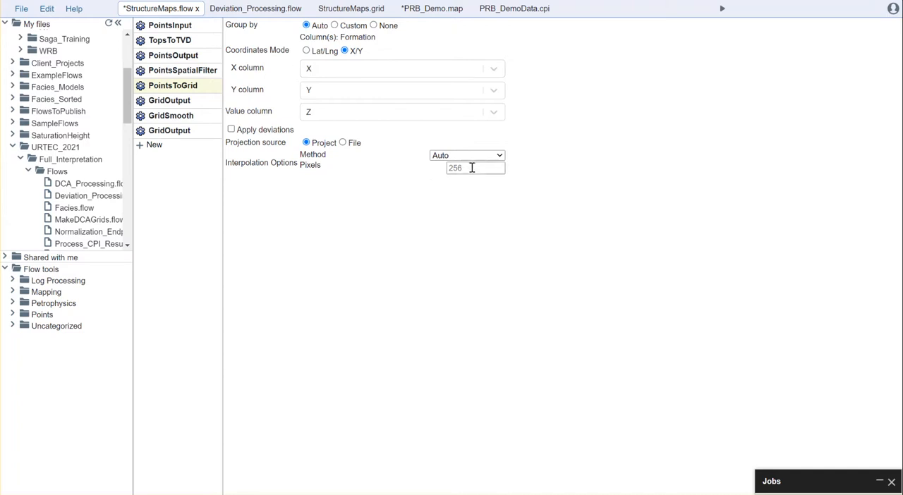
click(500, 158)
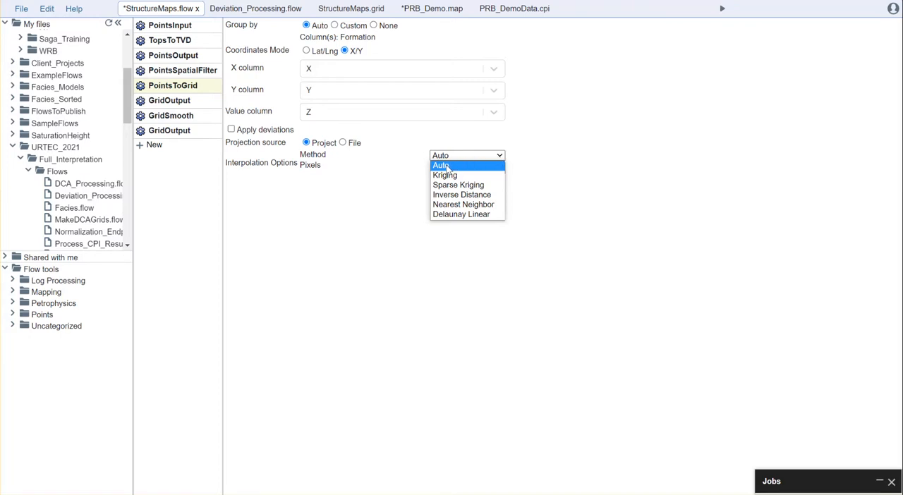
click(573, 148)
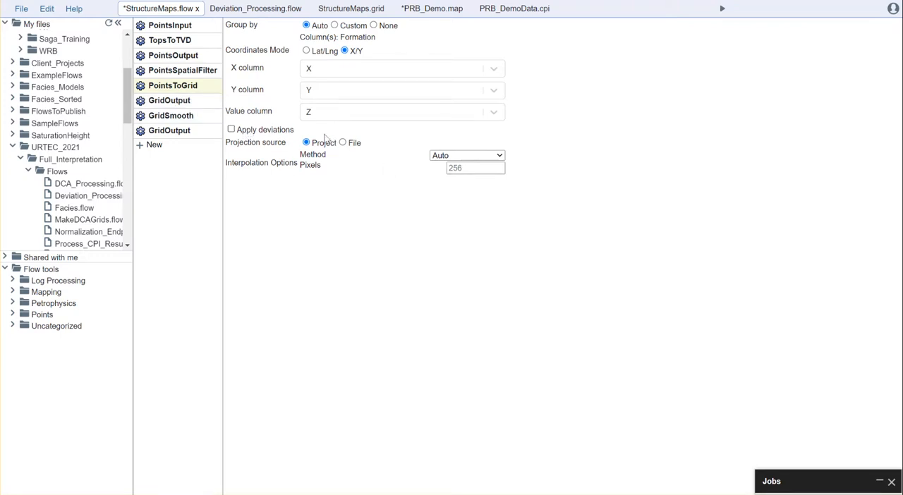
click(177, 101)
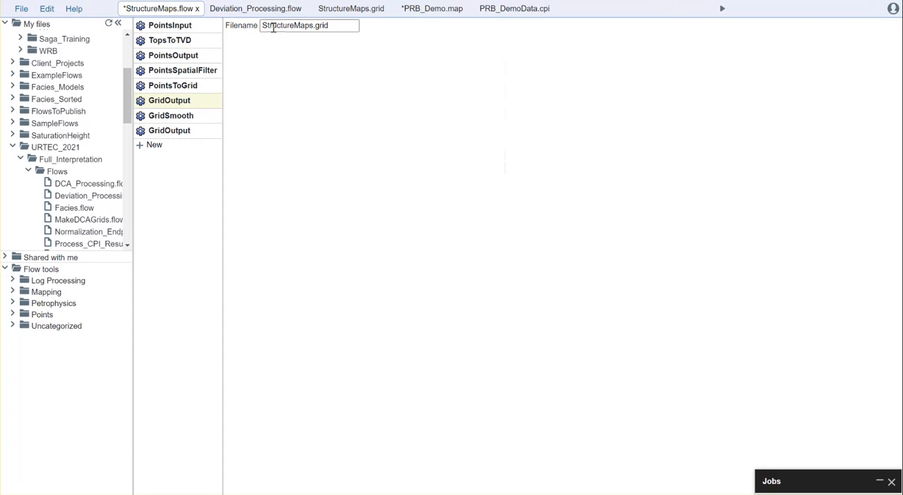
click(169, 116)
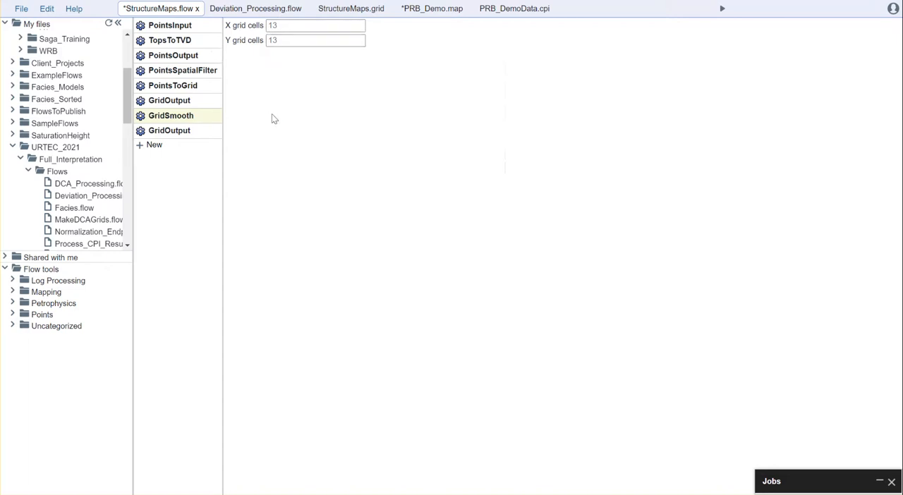
click(173, 132)
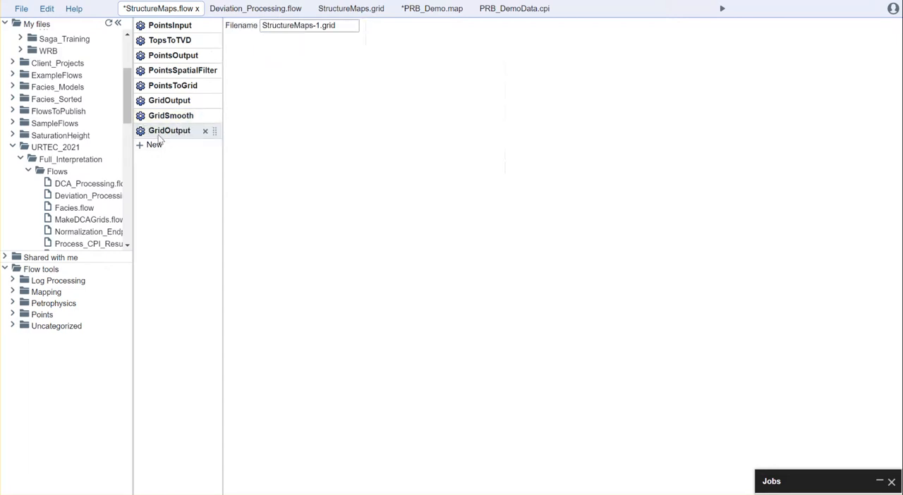
- Run StructureMaps.flow and collapse the Flow tools folder to show more of the project files
click(722, 10)
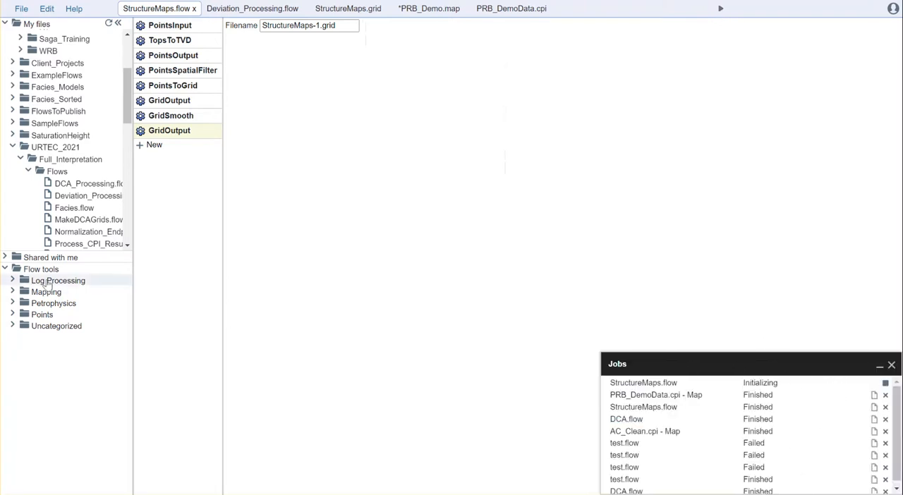
click(5, 268)
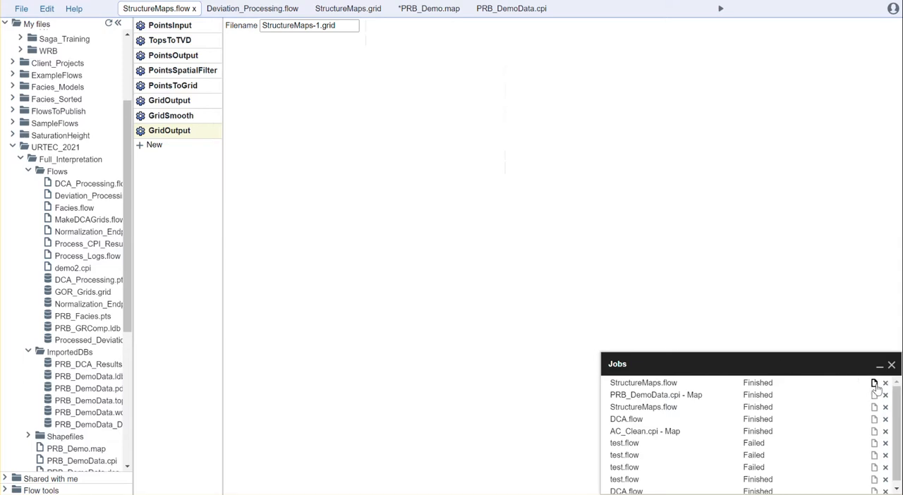
- Read through the job log of the latest StructureMaps.flow run, from tool parameters to tool statistics, and close it
click(874, 383)
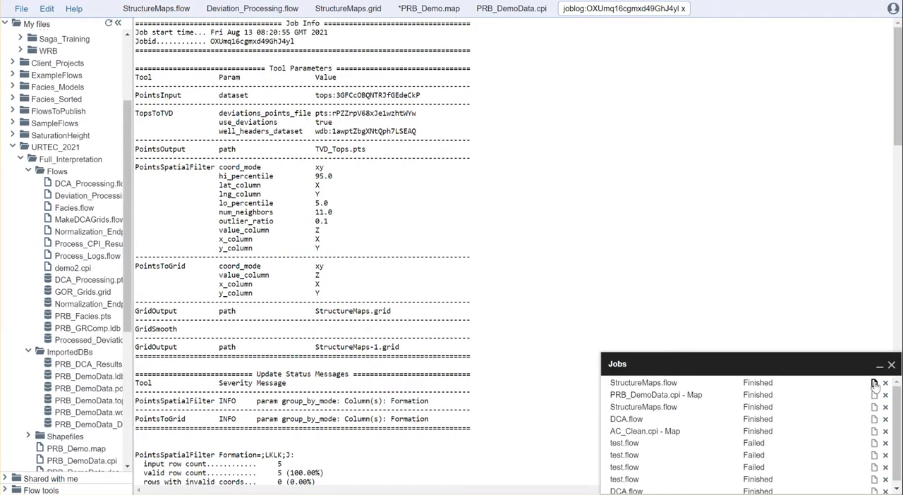
scroll(409, 145, down, 15)
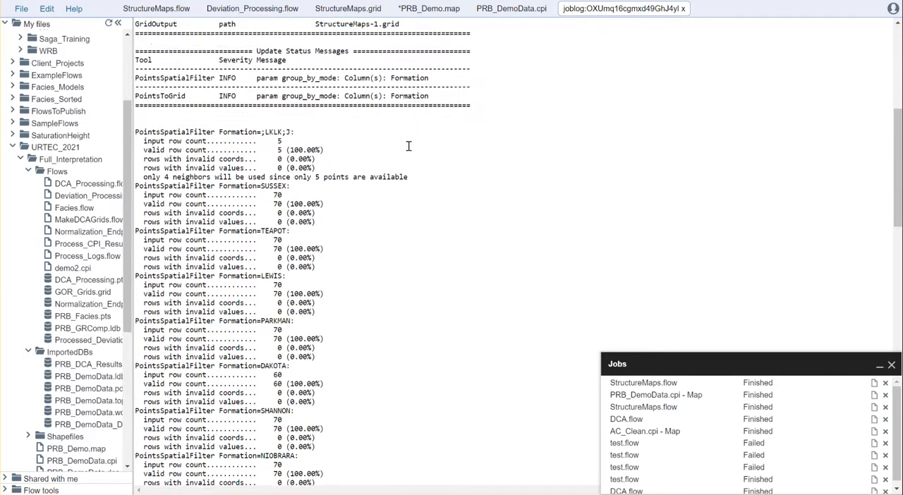
scroll(398, 211, down, 10)
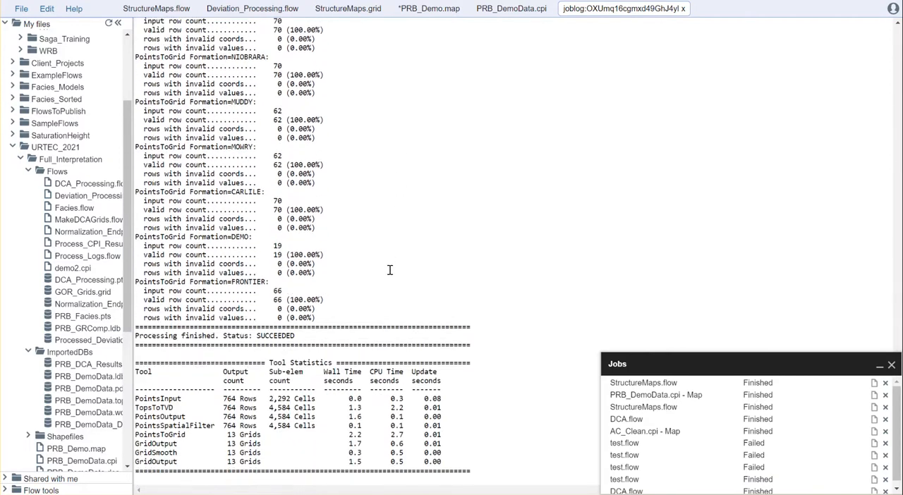
scroll(380, 274, up, 2)
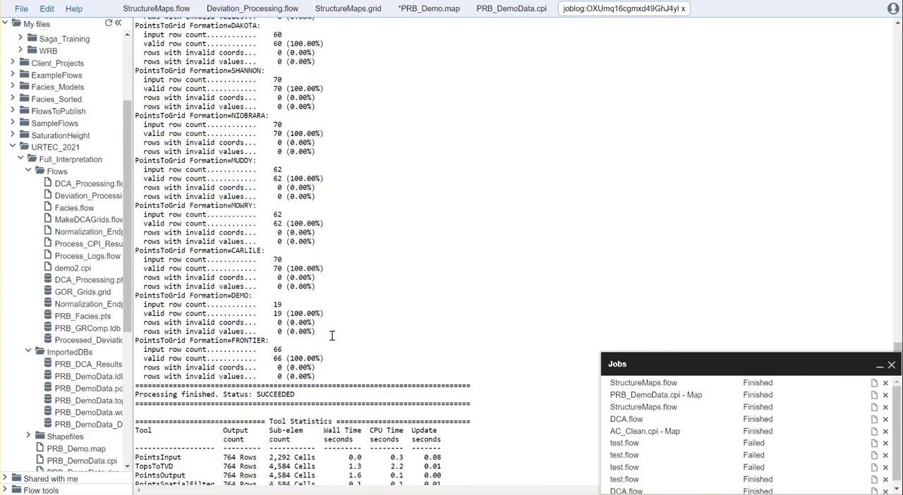
scroll(332, 336, up, 15)
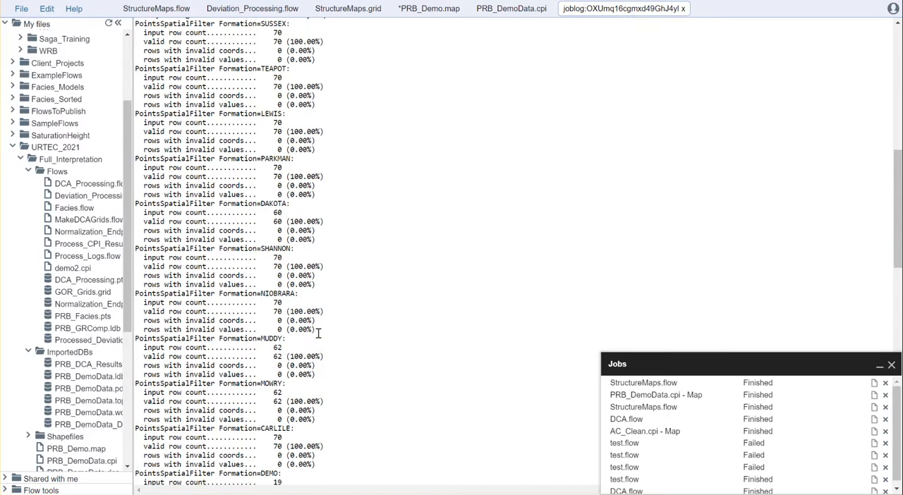
scroll(318, 333, up, 7)
scroll(452, 285, up, 1)
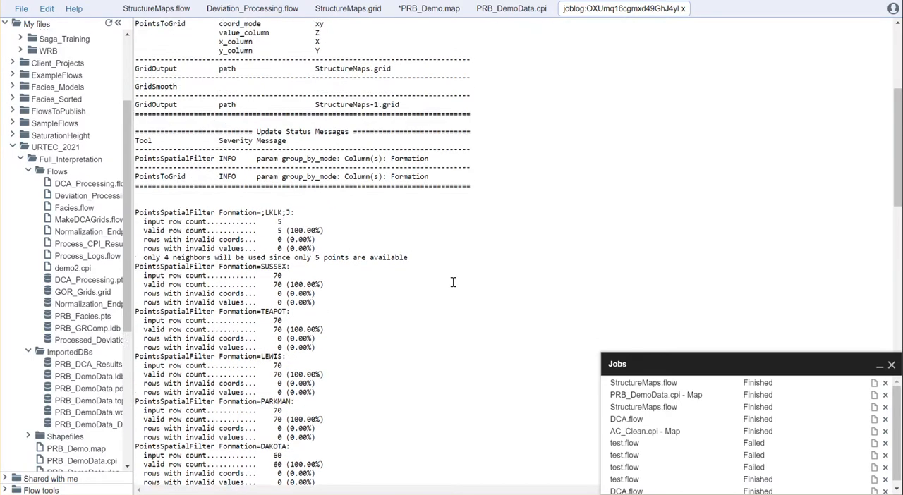
scroll(453, 282, up, 8)
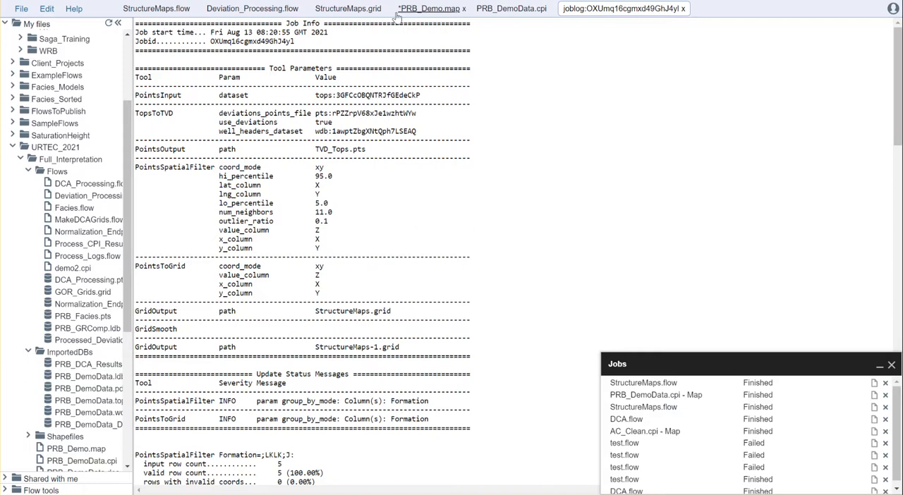
click(683, 8)
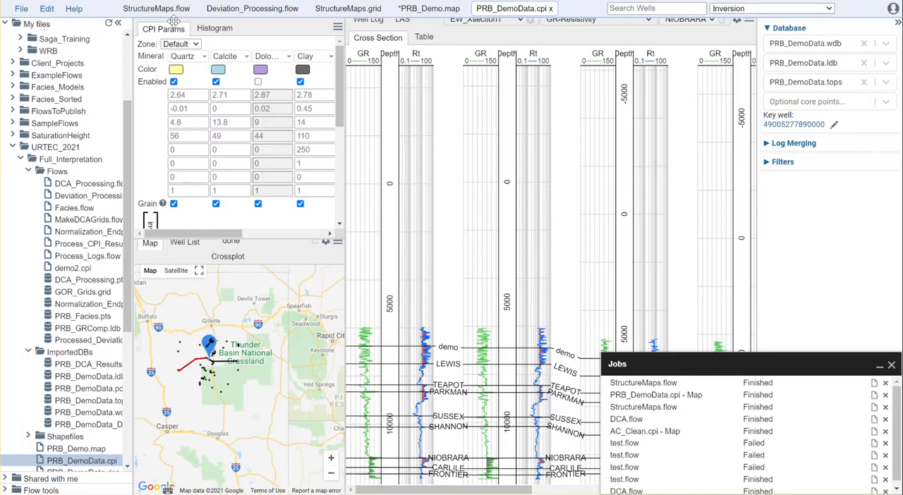
- Display the NIOBRARA formation grid in StructureMaps.grid
click(351, 10)
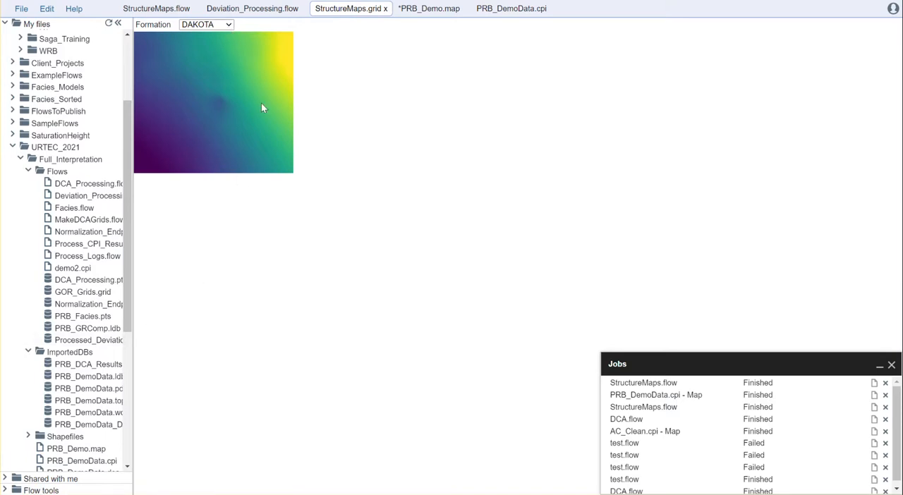
click(227, 25)
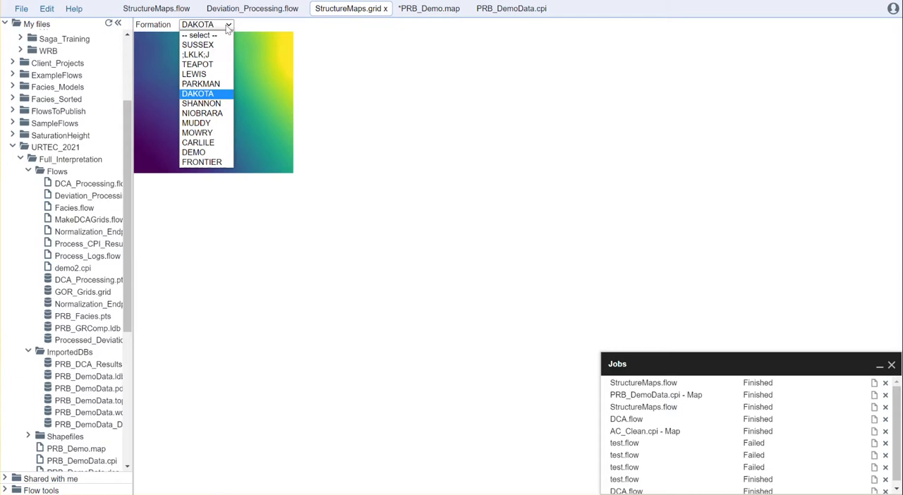
click(203, 113)
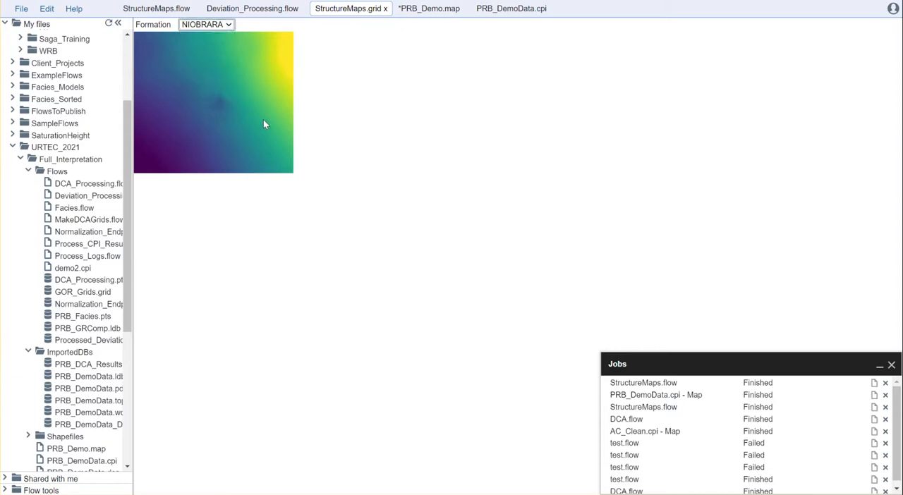
- Display the MUDDY formation grid and after it the MOWRY formation grid in StructureMaps.grid
click(227, 26)
click(200, 126)
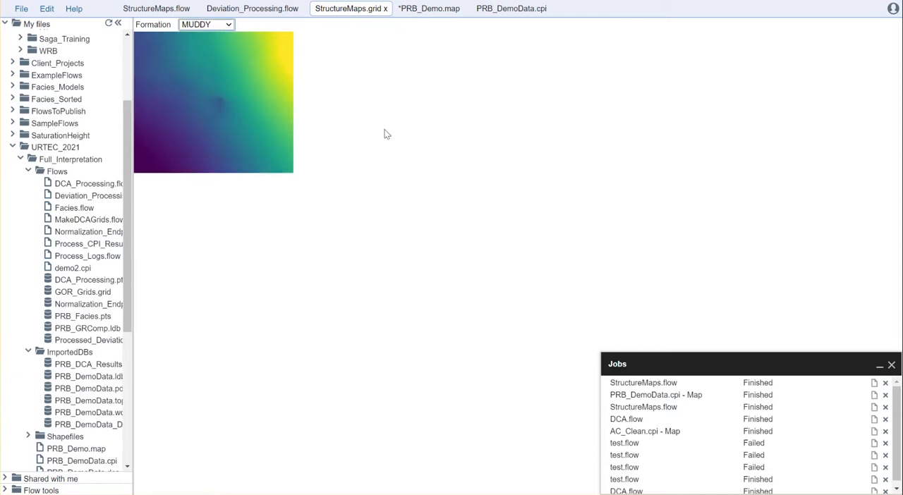
click(227, 24)
click(206, 132)
- Close StructureMaps.grid, then widen the map view of PRB_Demo.map and remove its StructureMaps-1.grid layer
click(385, 9)
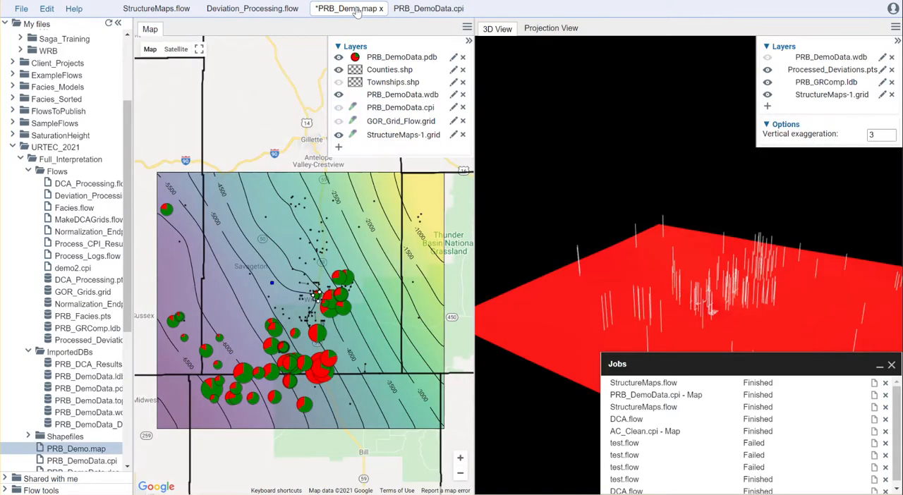
drag(474, 204, 536, 203)
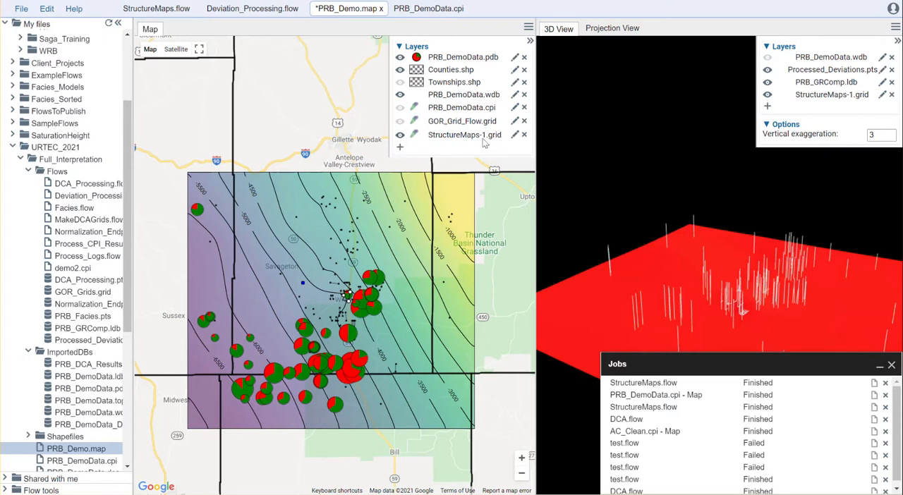
click(524, 135)
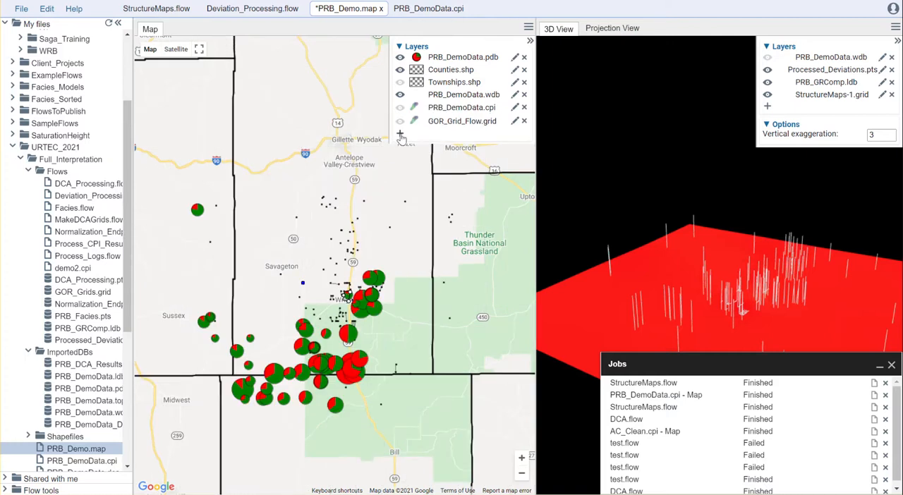
- Add a Property layer to the map from StructureMaps-1.grid for the NIOBRARA formation, with contours and contour labels
click(399, 134)
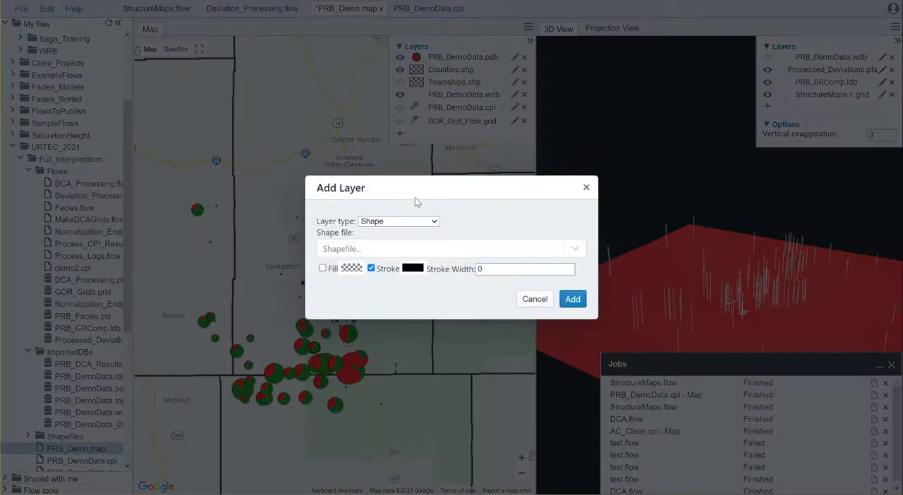
click(419, 223)
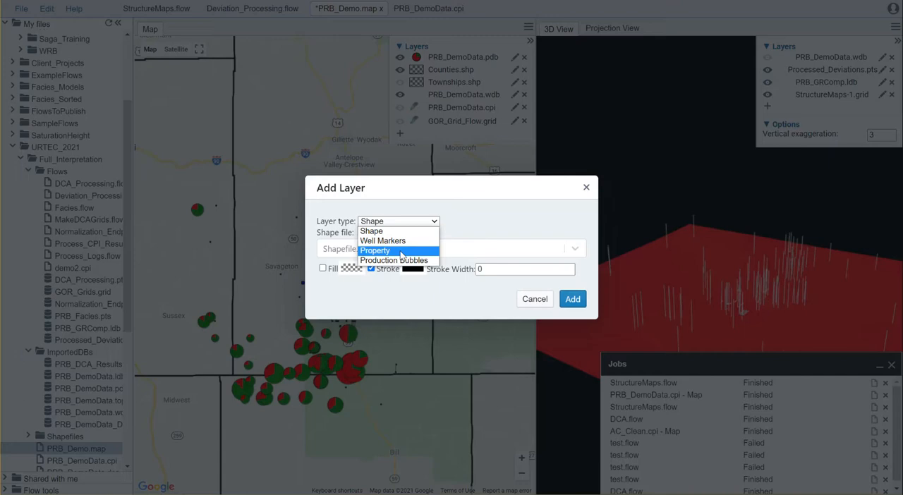
click(400, 252)
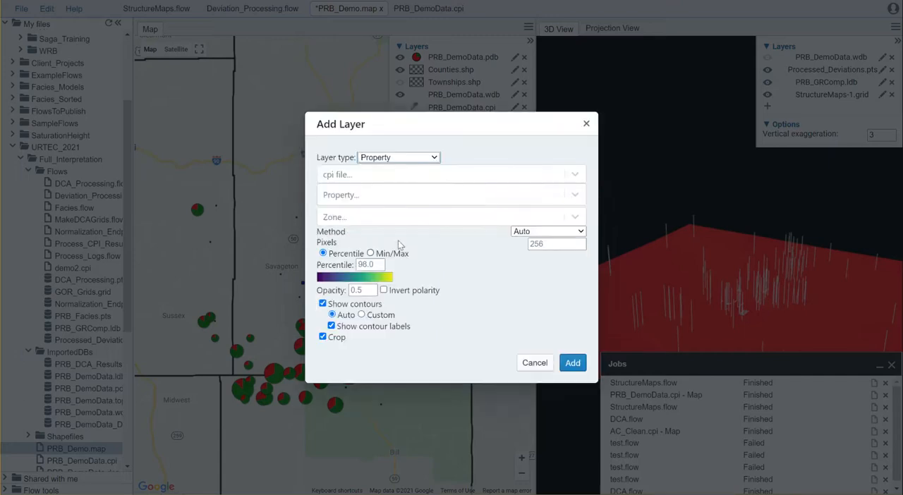
click(374, 176)
text(struc)
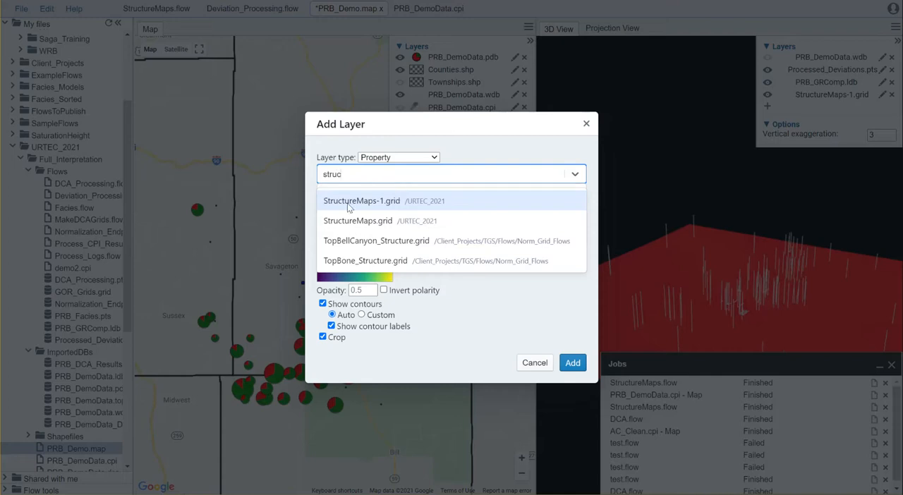
click(376, 203)
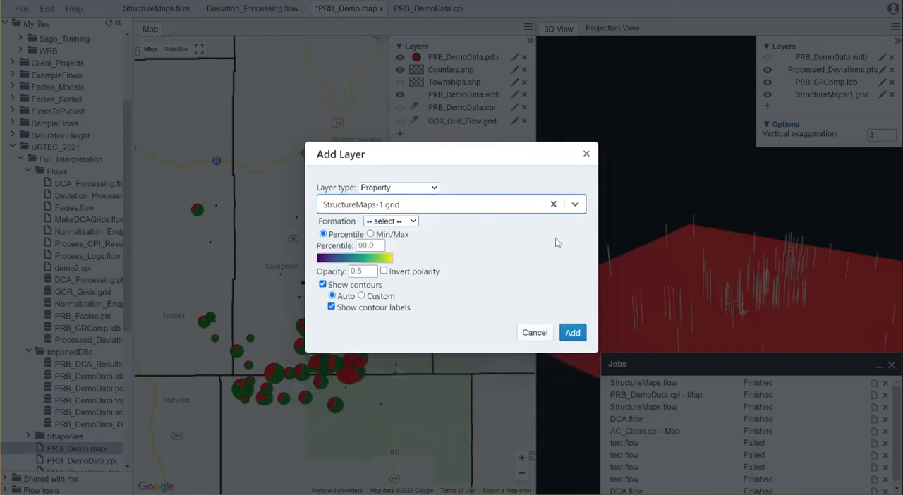
click(409, 220)
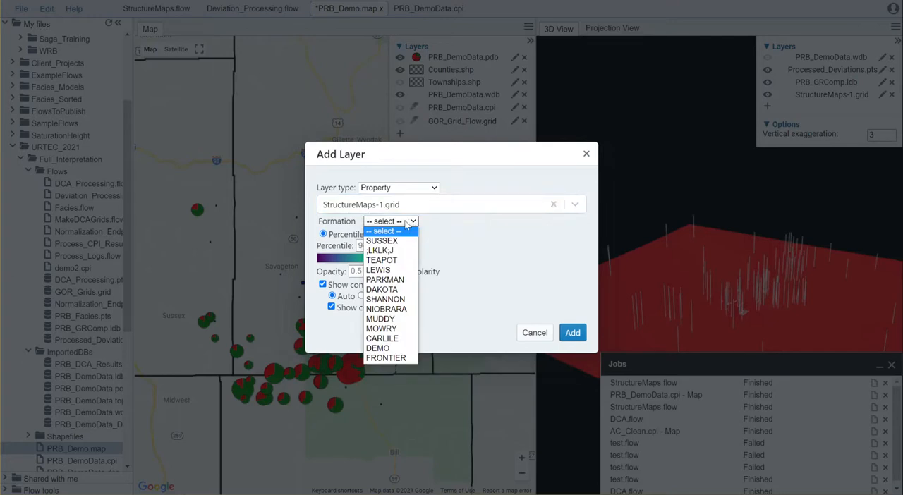
click(395, 309)
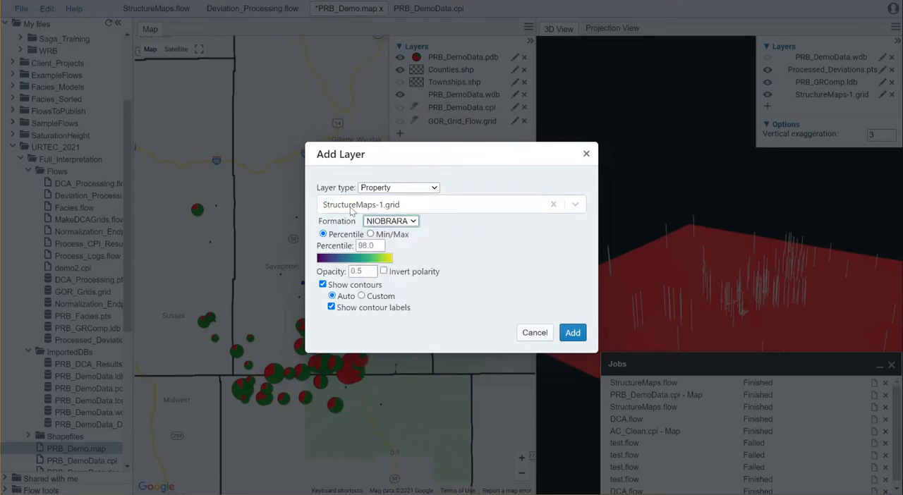
click(574, 333)
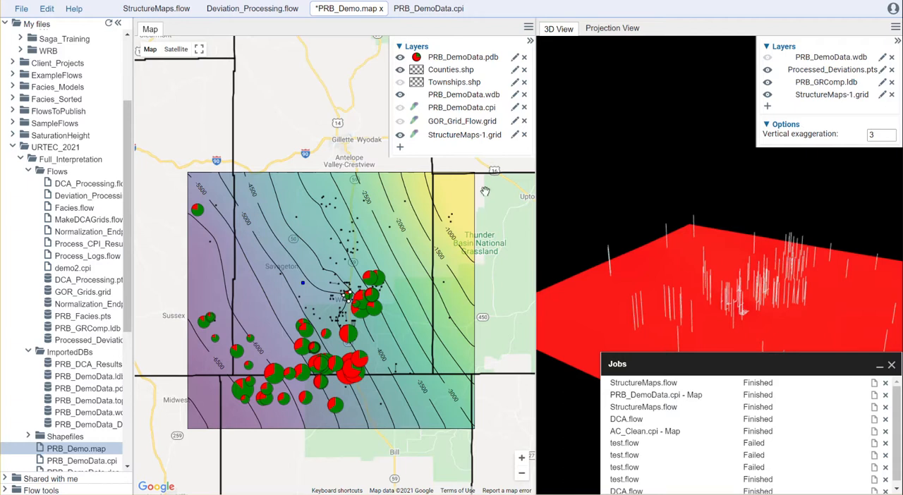
- Give the map's StructureMaps-1.grid layer the blue-to-red rainbow color scale with inverted polarity
click(515, 136)
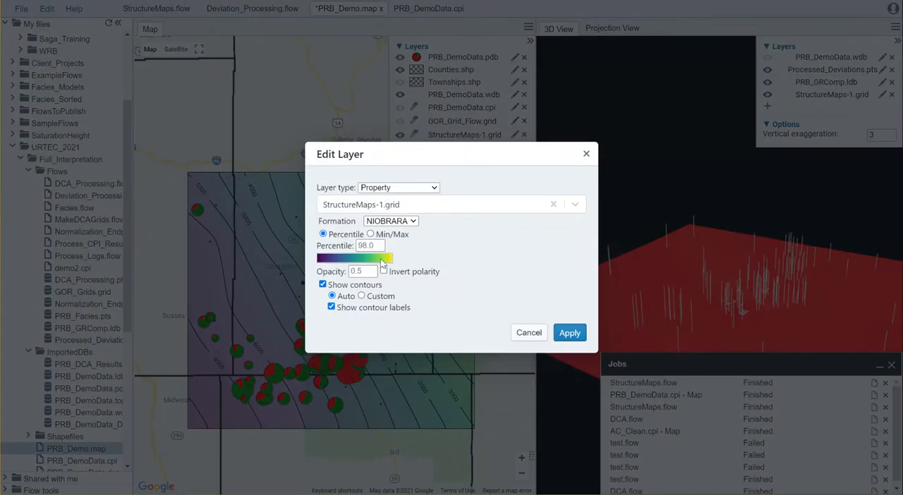
click(385, 261)
click(471, 145)
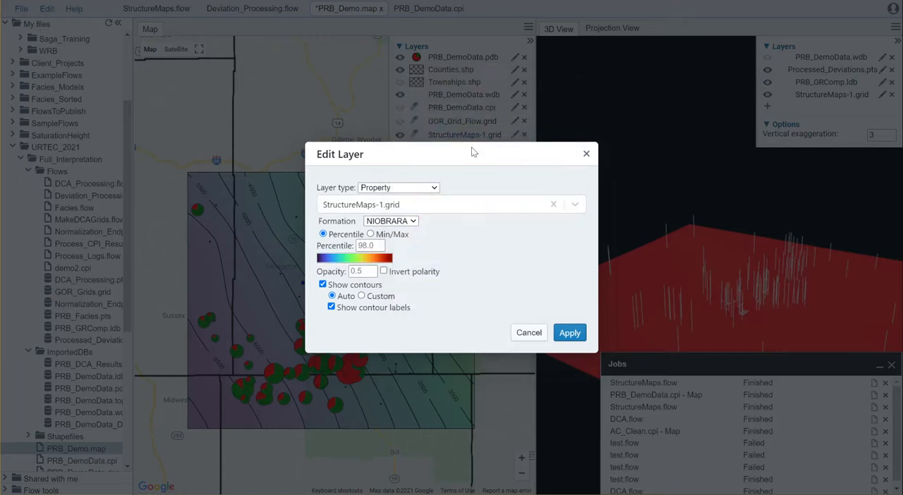
click(385, 271)
click(569, 332)
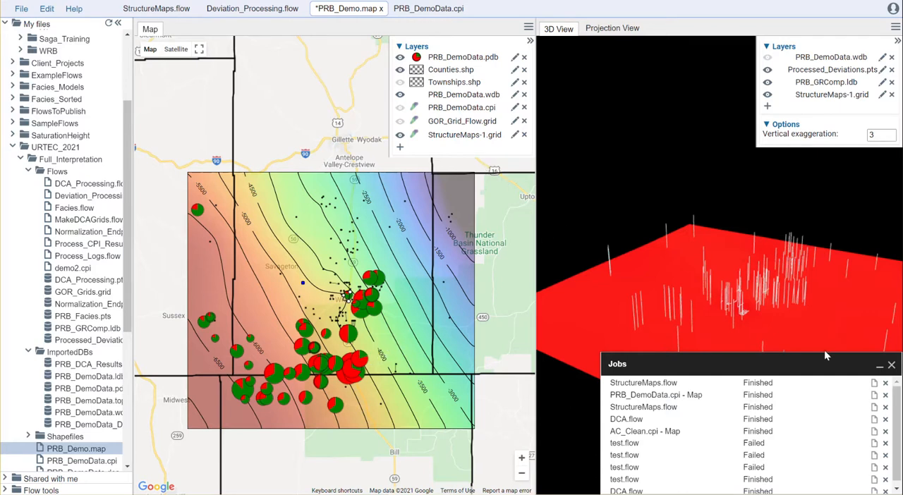
- Minimize the jobs list and collapse the file tree to make more room for the map and 3D views
click(880, 366)
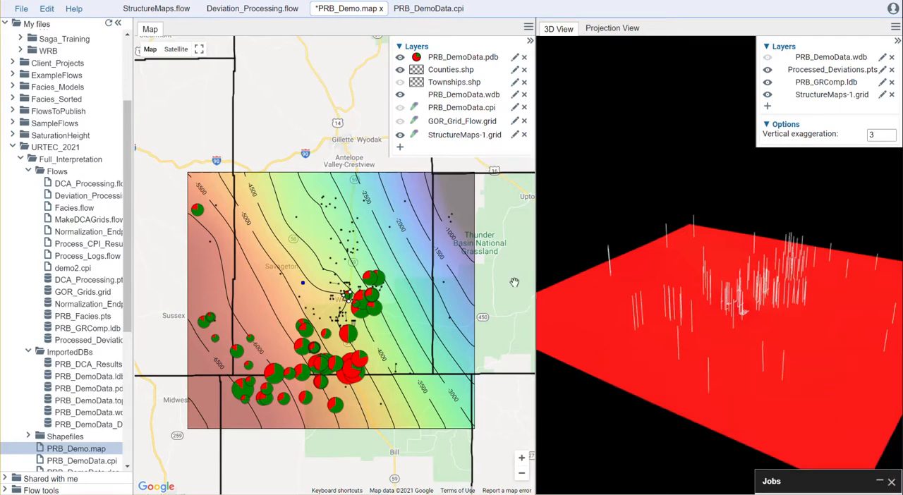
click(118, 23)
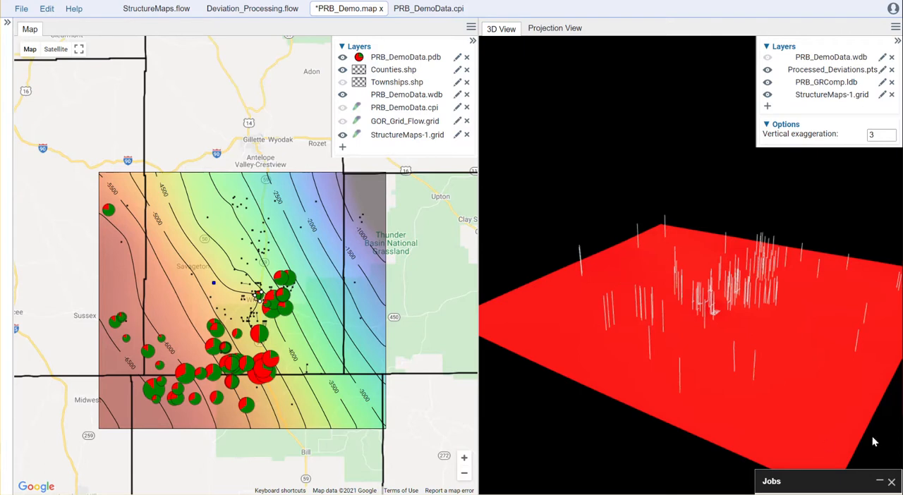
- Replace the 3D view's StructureMaps-1.grid layer with a new Grid layer from that file, limited to the FORMATION=NIOBRARA key
click(892, 95)
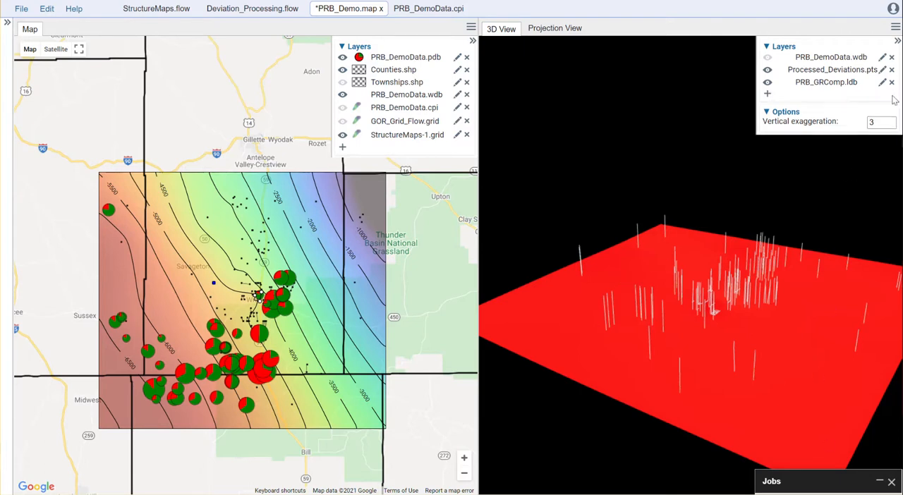
click(767, 95)
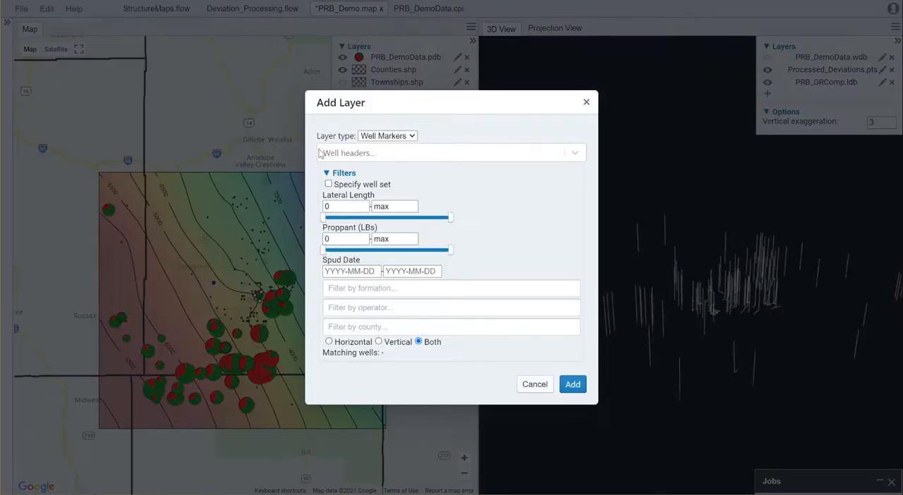
click(409, 136)
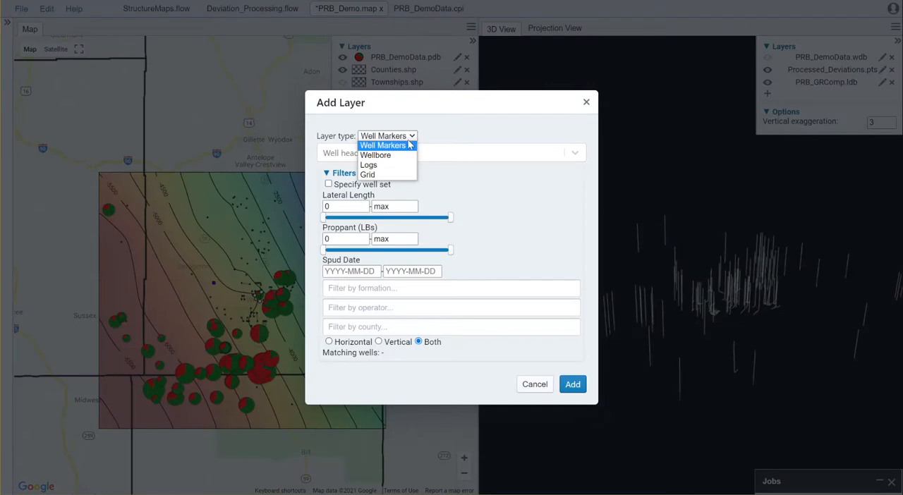
click(395, 175)
click(425, 246)
text(struc)
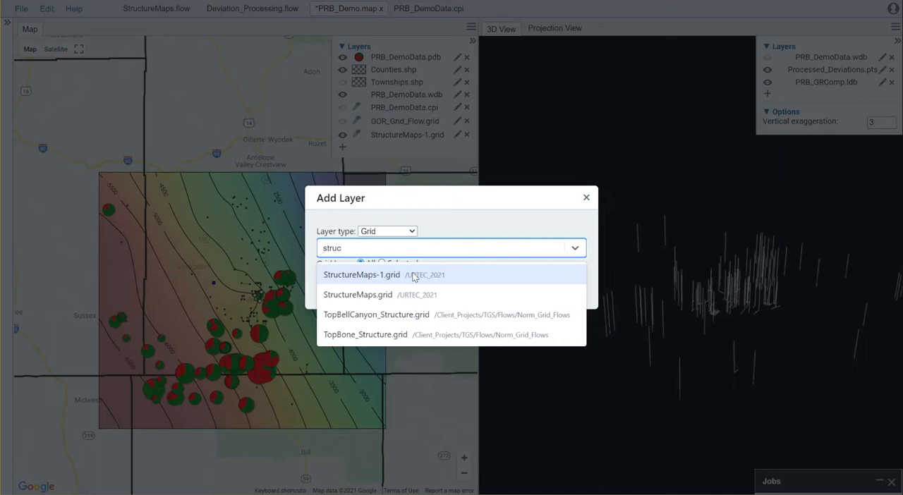
click(414, 276)
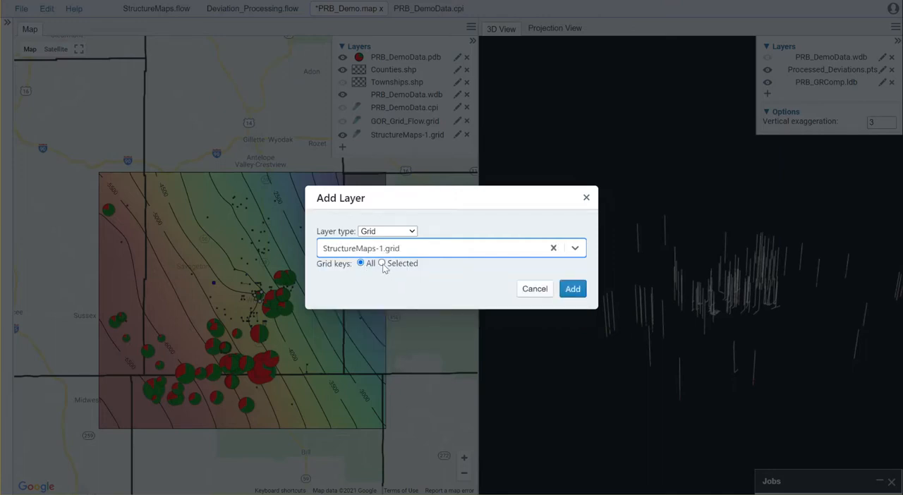
click(382, 264)
click(411, 275)
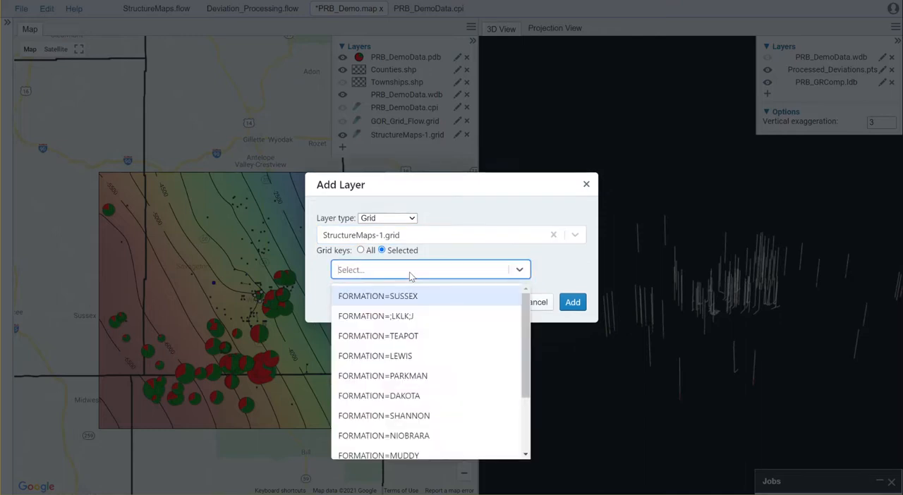
click(414, 434)
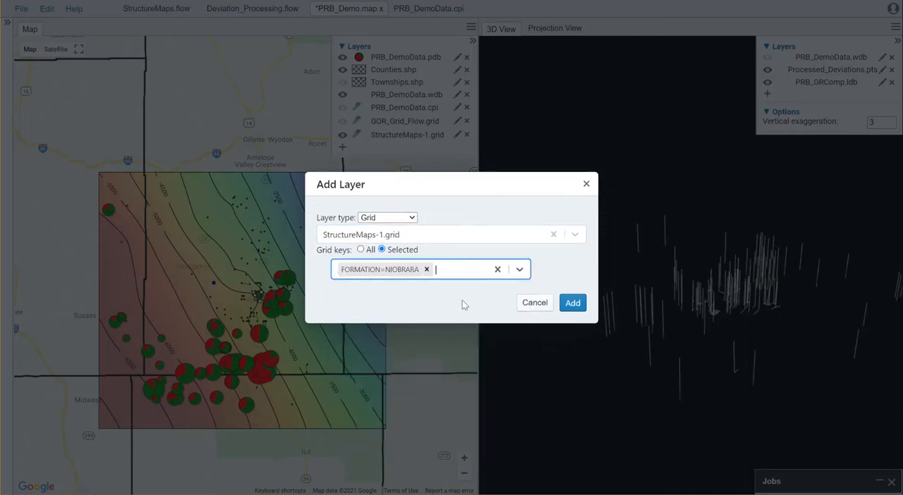
click(572, 305)
click(572, 303)
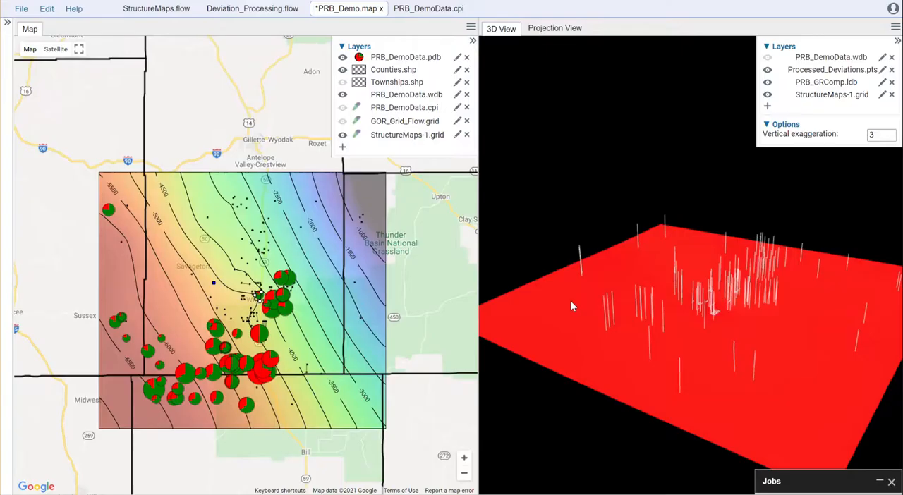
- Inspect the NIOBRARA surface against the well paths in the 3D view from a low angle and close up
drag(727, 328, 722, 291)
scroll(722, 293, up, 5)
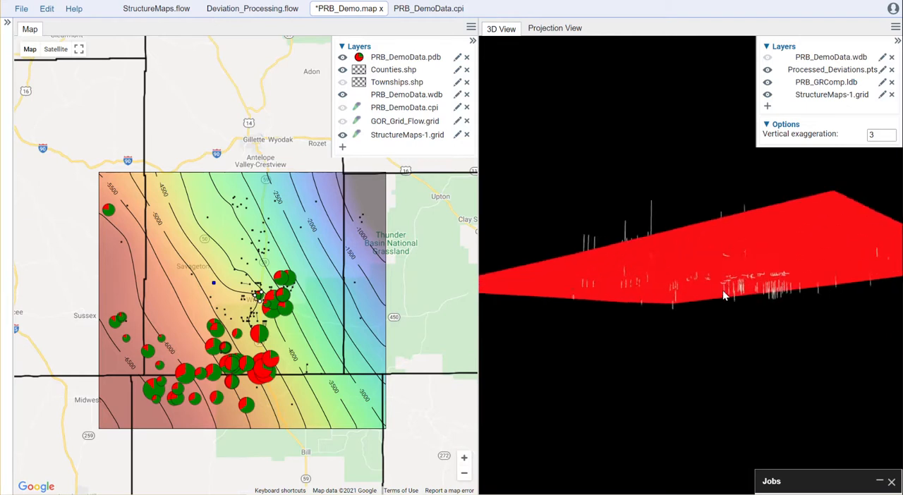
scroll(721, 293, up, 2)
mouse_move(815, 295)
mouse_down()
mouse_move(743, 311)
mouse_move(755, 353)
mouse_move(733, 409)
mouse_move(613, 405)
mouse_move(689, 303)
mouse_move(623, 297)
mouse_move(720, 346)
mouse_move(715, 357)
mouse_move(685, 308)
mouse_move(685, 329)
mouse_move(704, 335)
mouse_move(655, 346)
mouse_up()
scroll(775, 296, up, 3)
scroll(774, 296, up, 3)
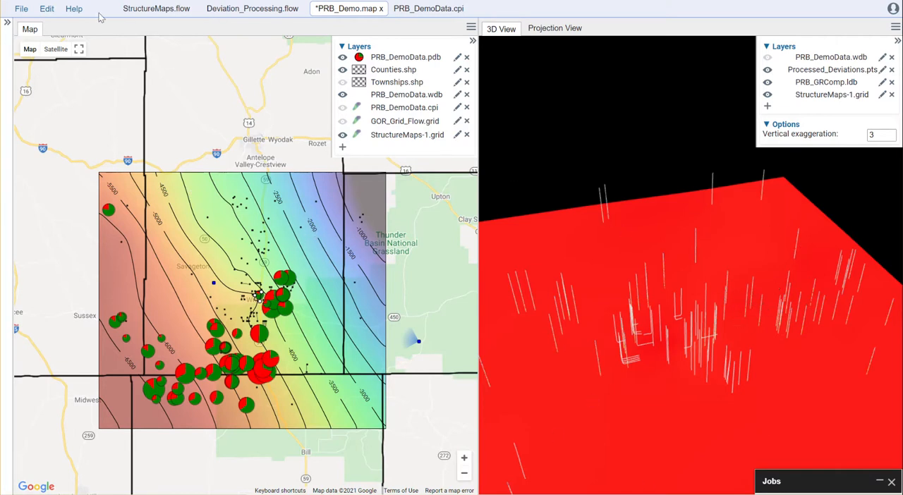
- Return to StructureMaps.flow and review the settings of each tool in order, from PointsInput to the final GridOutput
click(156, 9)
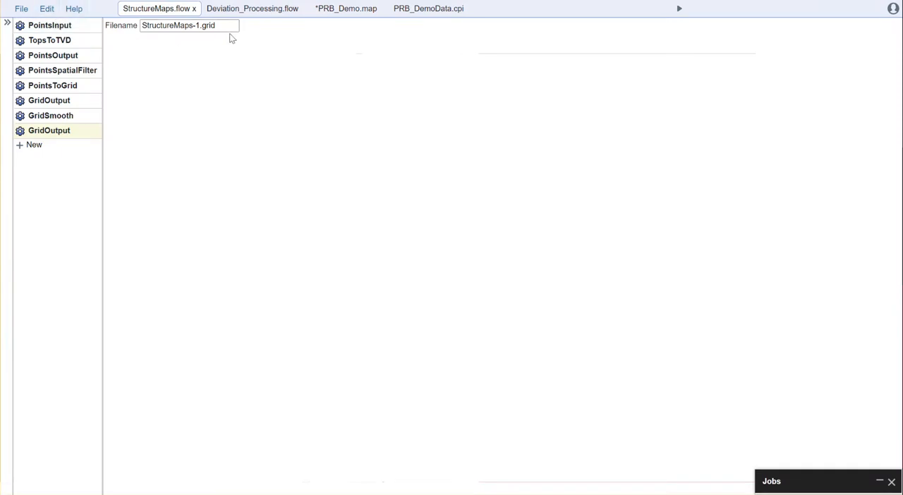
click(71, 26)
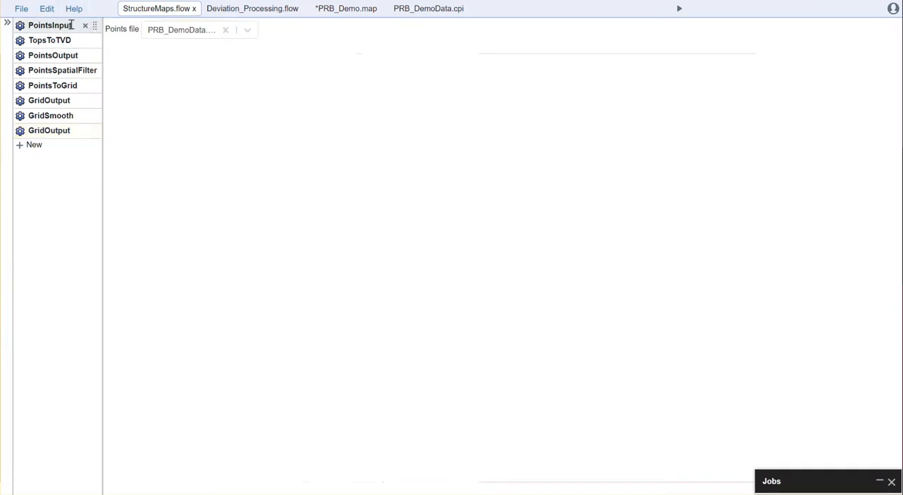
click(69, 38)
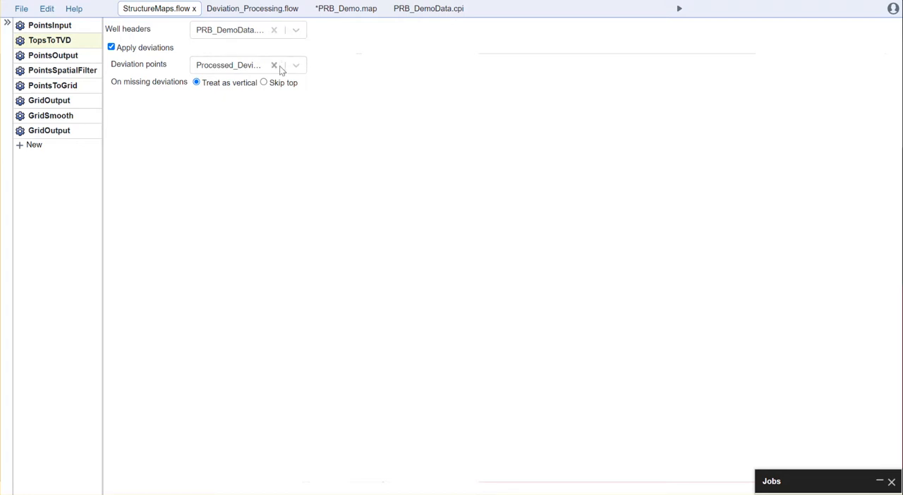
click(52, 55)
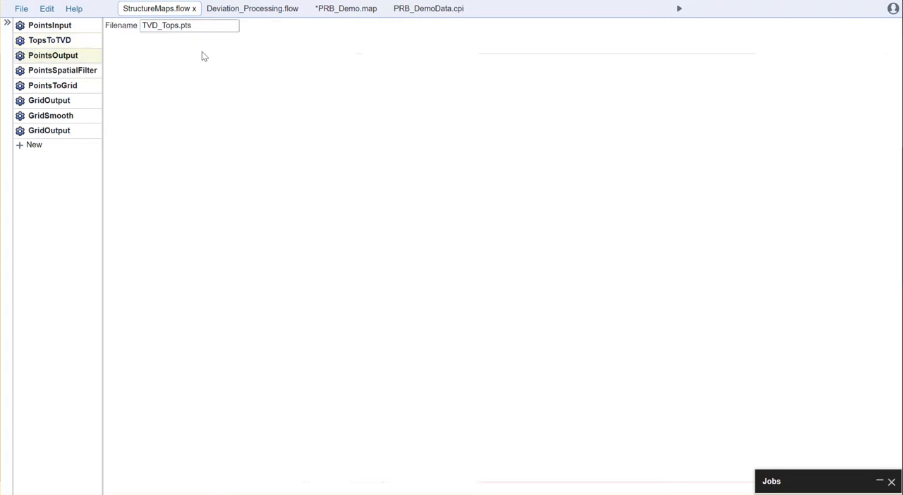
click(65, 70)
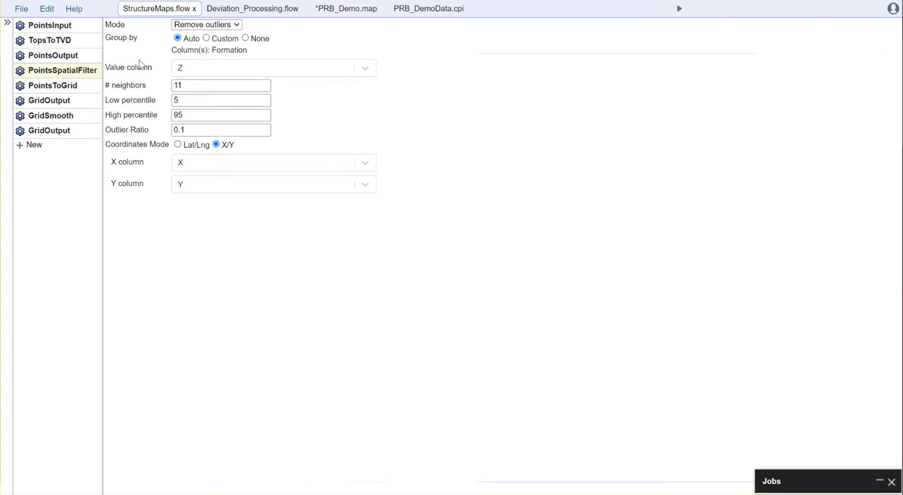
click(56, 85)
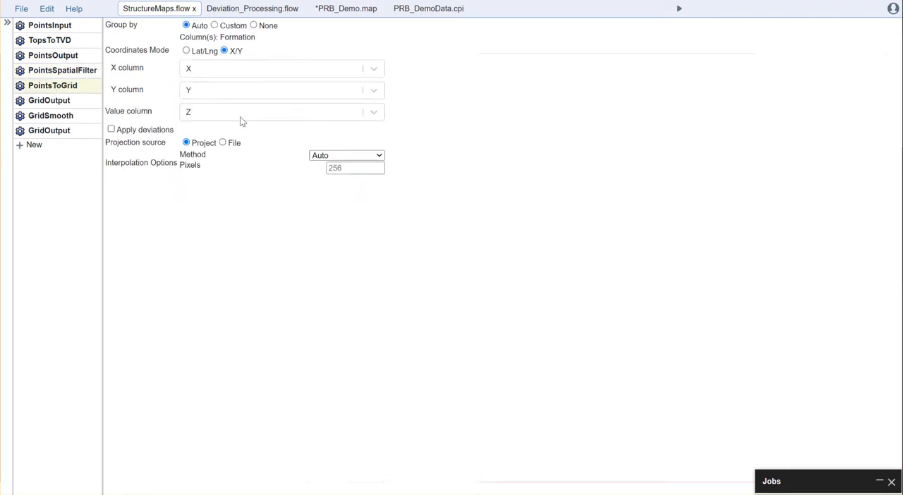
click(58, 101)
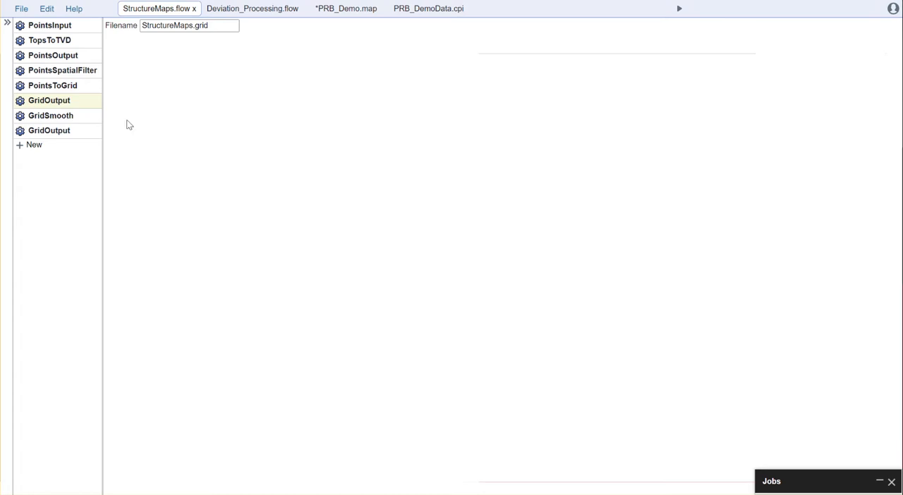
click(50, 117)
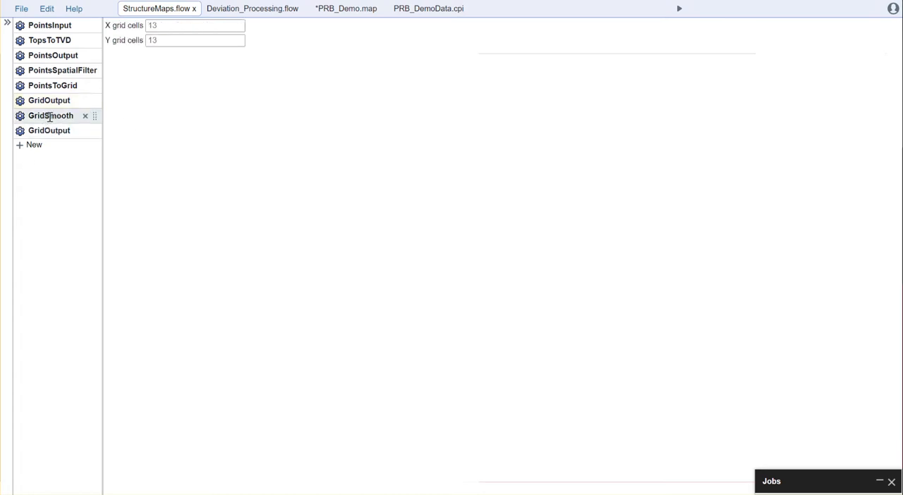
click(54, 132)
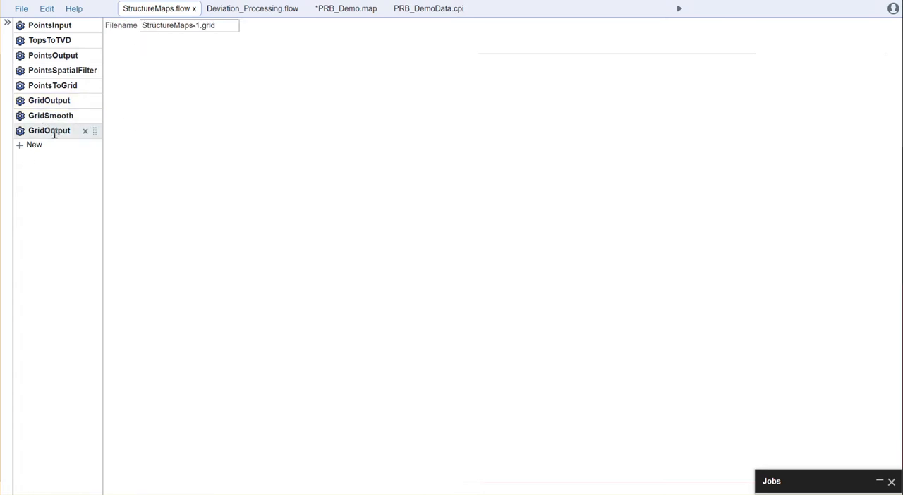